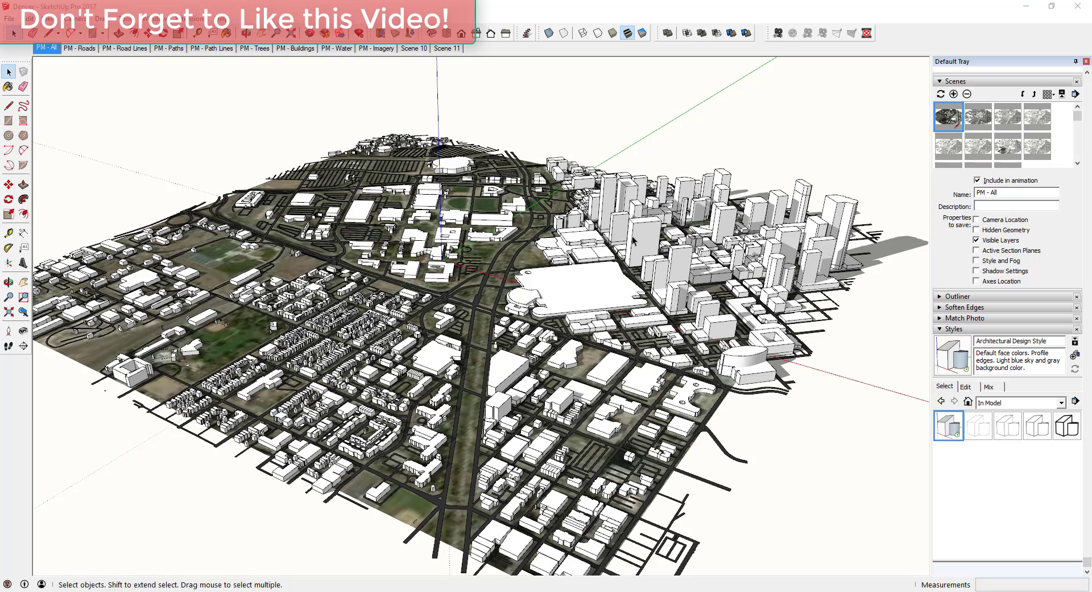
Step: Bring SketchUp into focus and check the installed extensions in the Extensions menu
scroll(791, 259, "down", 3)
scroll(434, 277, "up", 5)
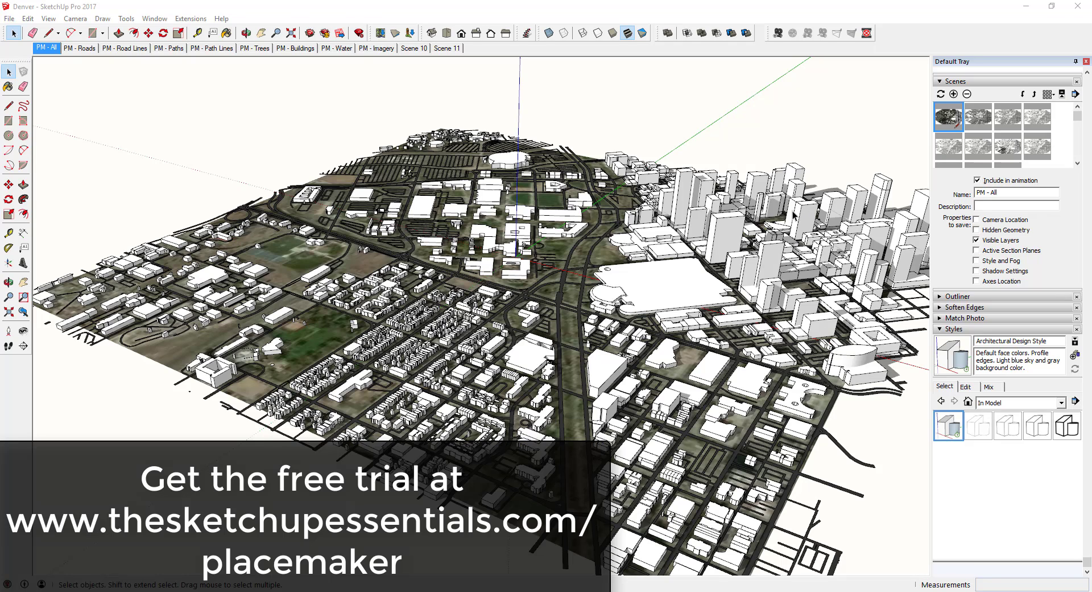
left_click(789, 101)
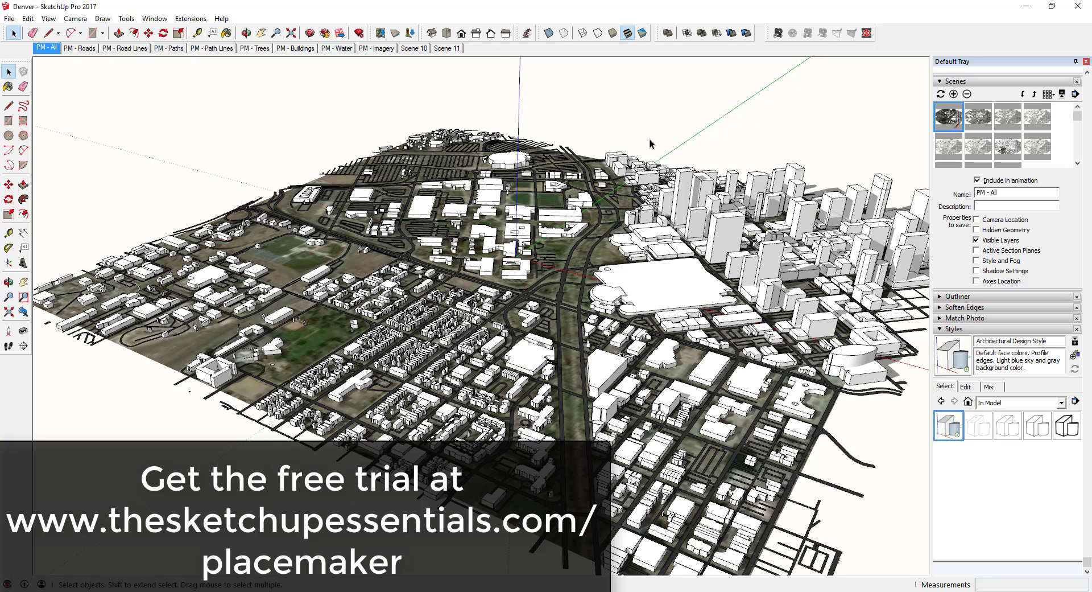
left_click(191, 19)
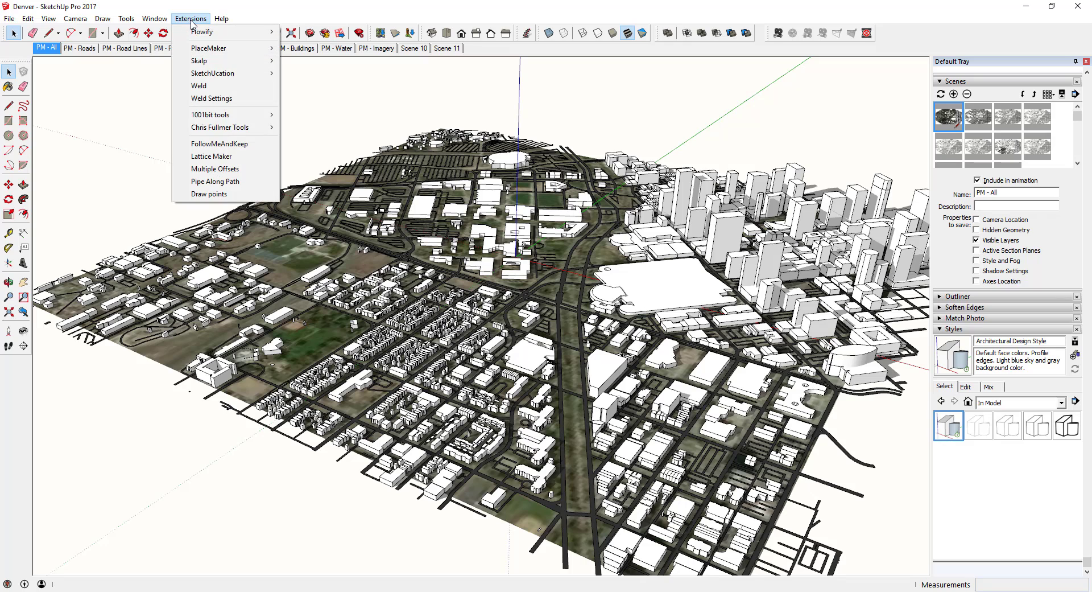
Step: Show the floating PlaceMaker toolbar and nudge it into place
right_click(989, 32)
right_click(989, 32)
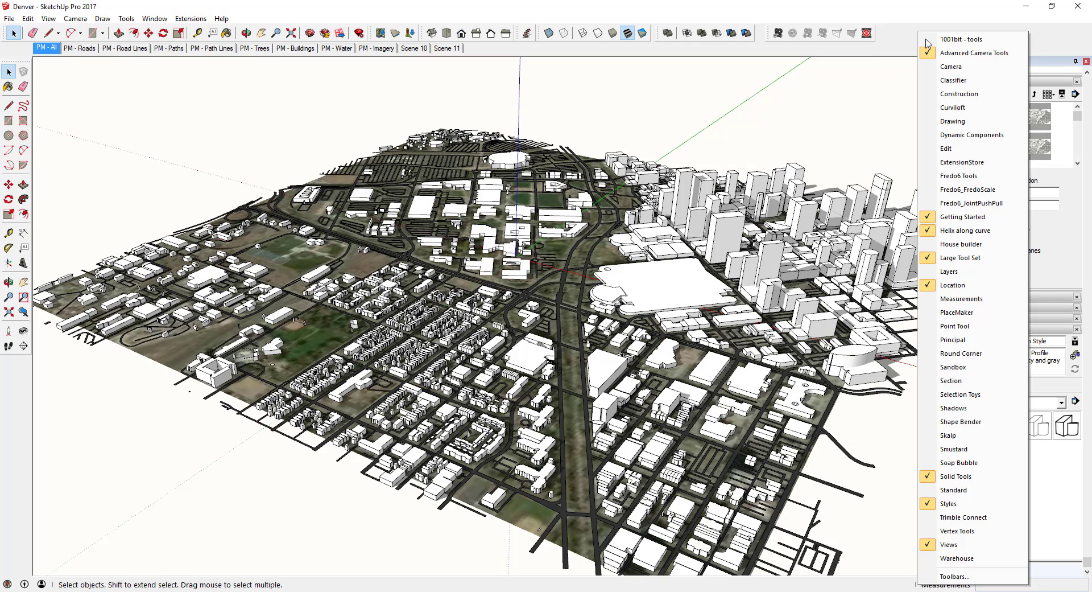
left_click(962, 313)
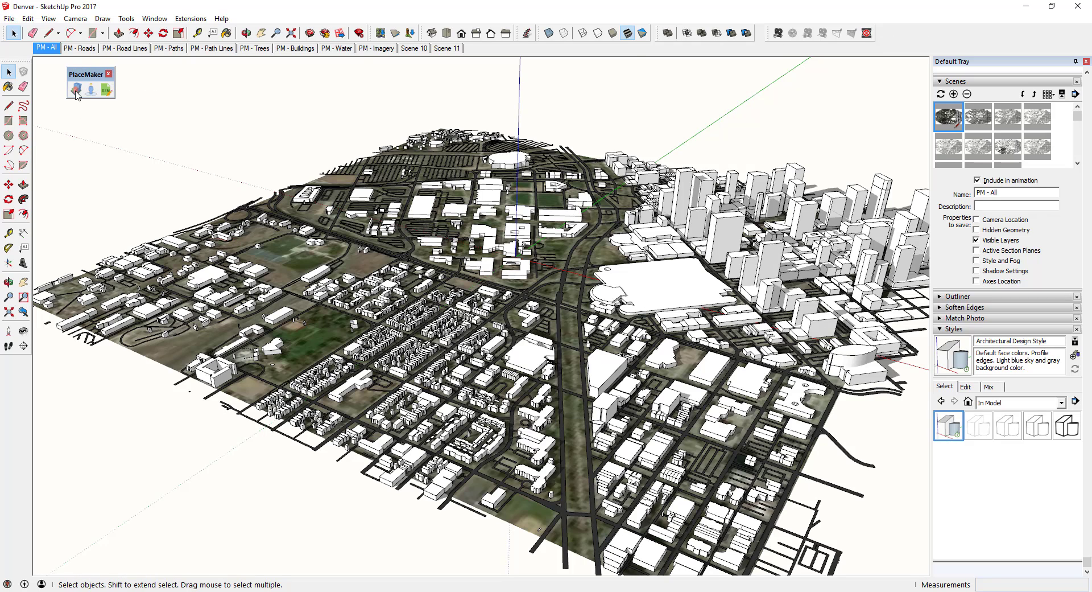
left_click_drag(77, 94, 79, 94)
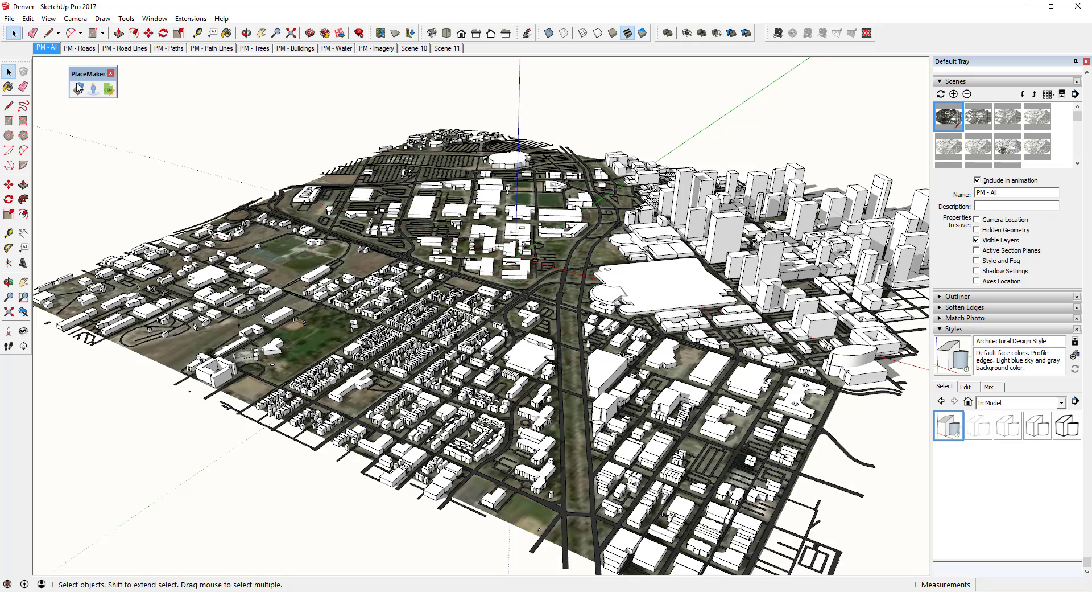
left_click(79, 87)
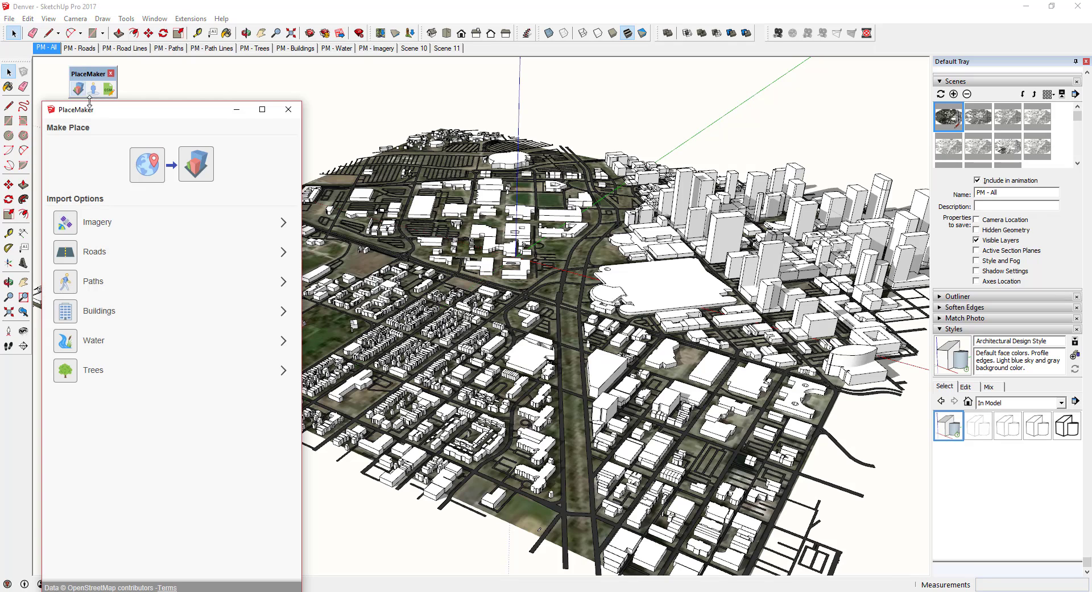
left_click_drag(114, 114, 116, 83)
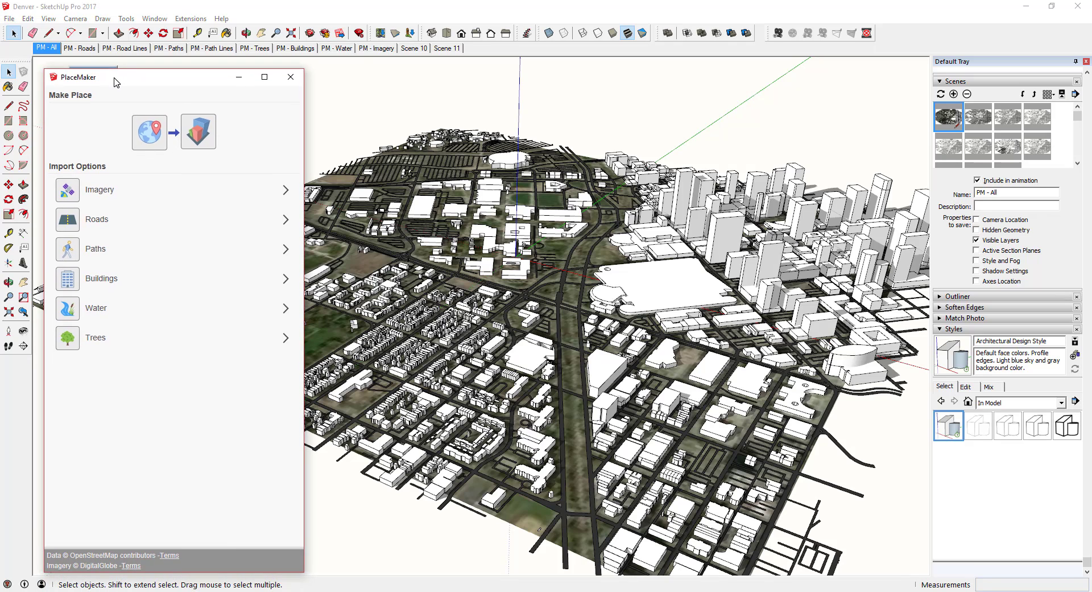
left_click(151, 139)
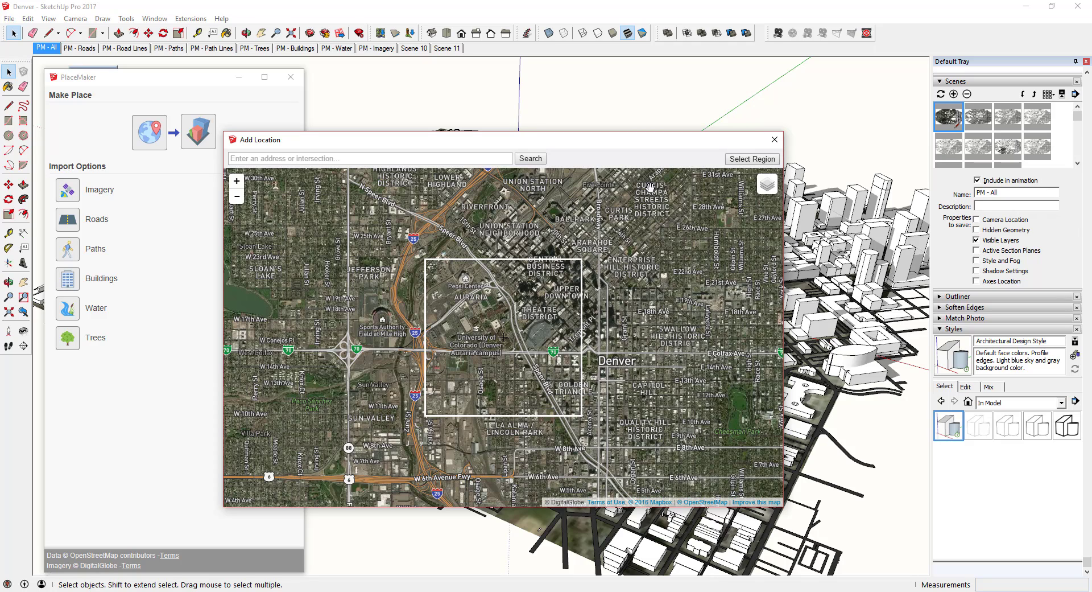
left_click(765, 159)
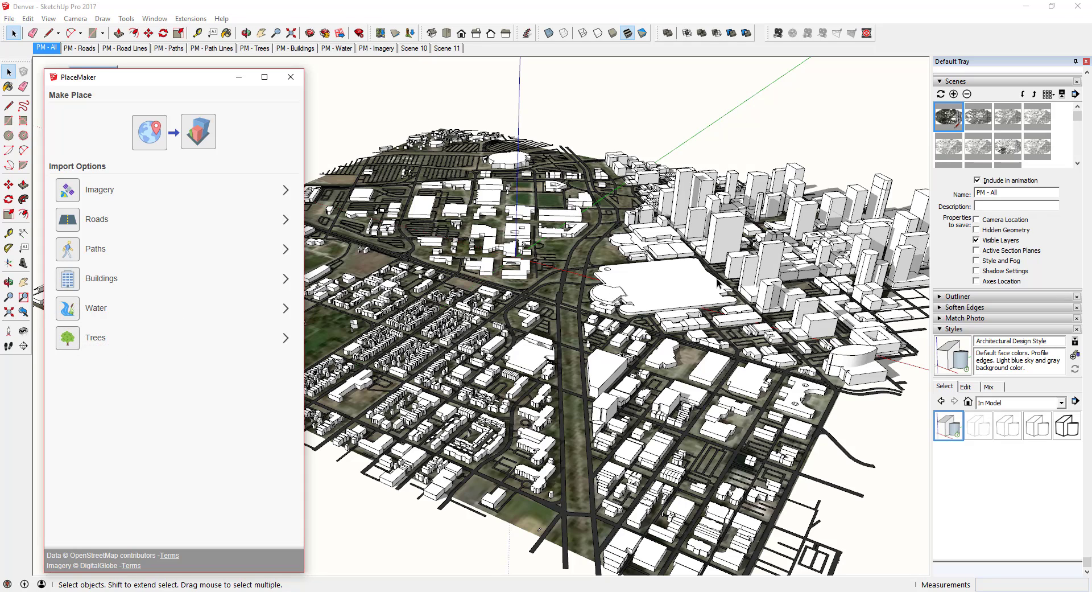
left_click(291, 81)
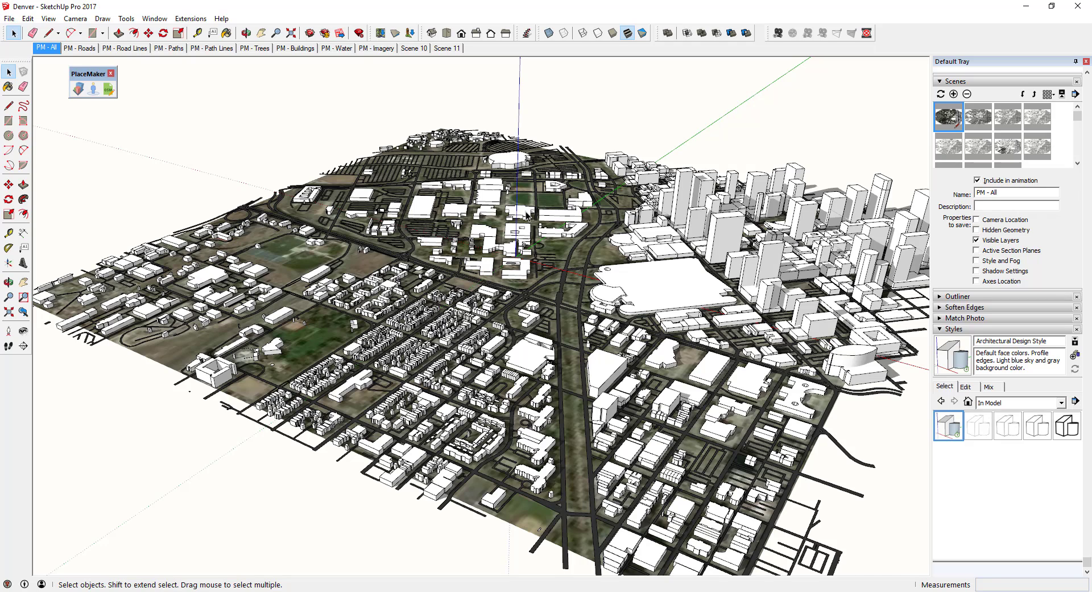
middle_click_drag(541, 270, 652, 285)
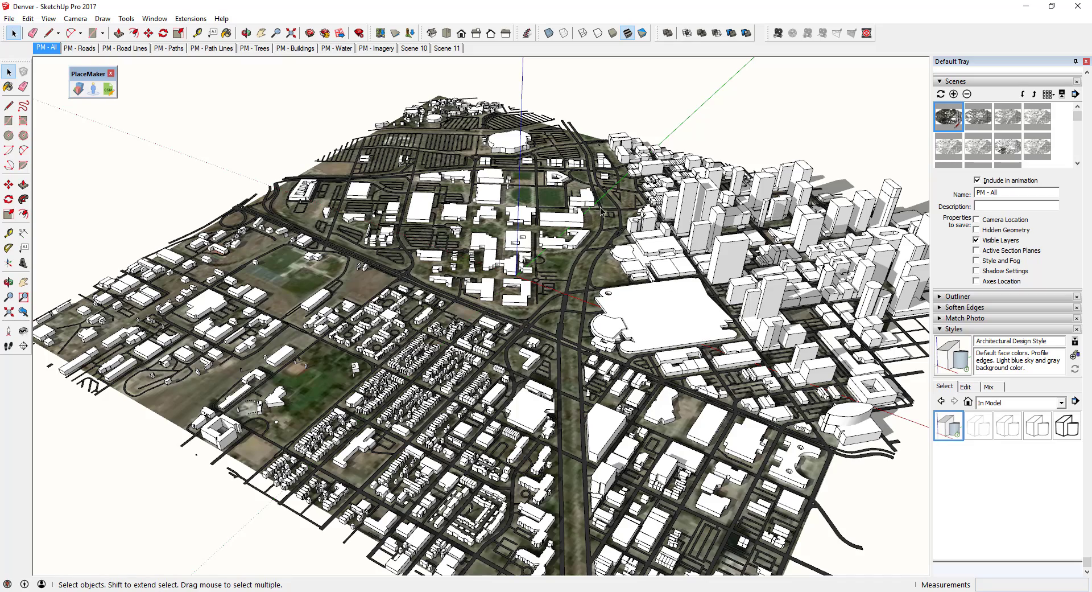
scroll(595, 183, "up", 4)
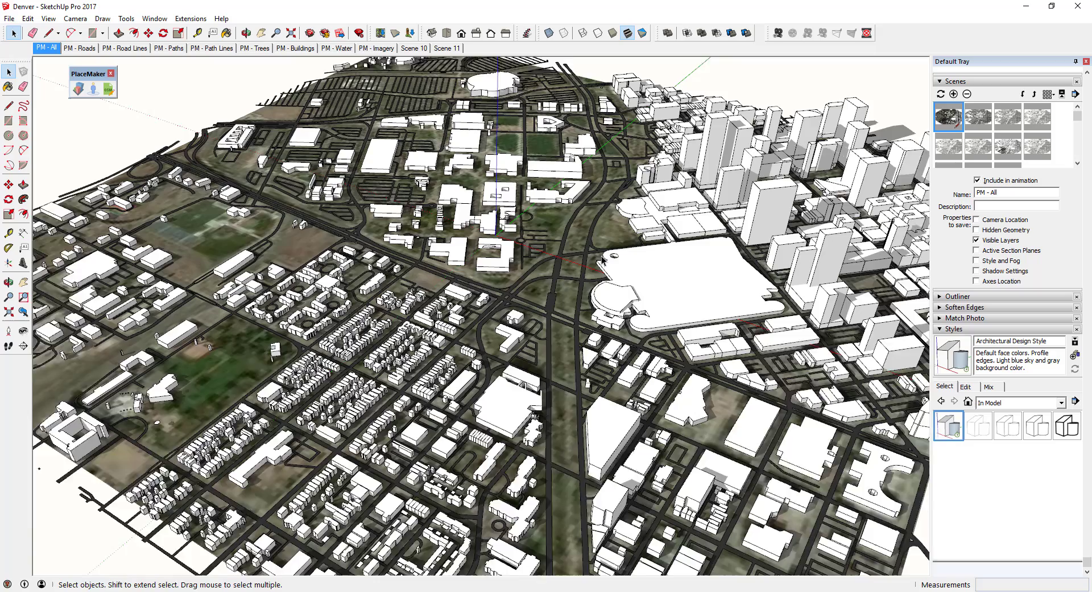
middle_click_drag(603, 263, 600, 263)
scroll(599, 273, "down", 5)
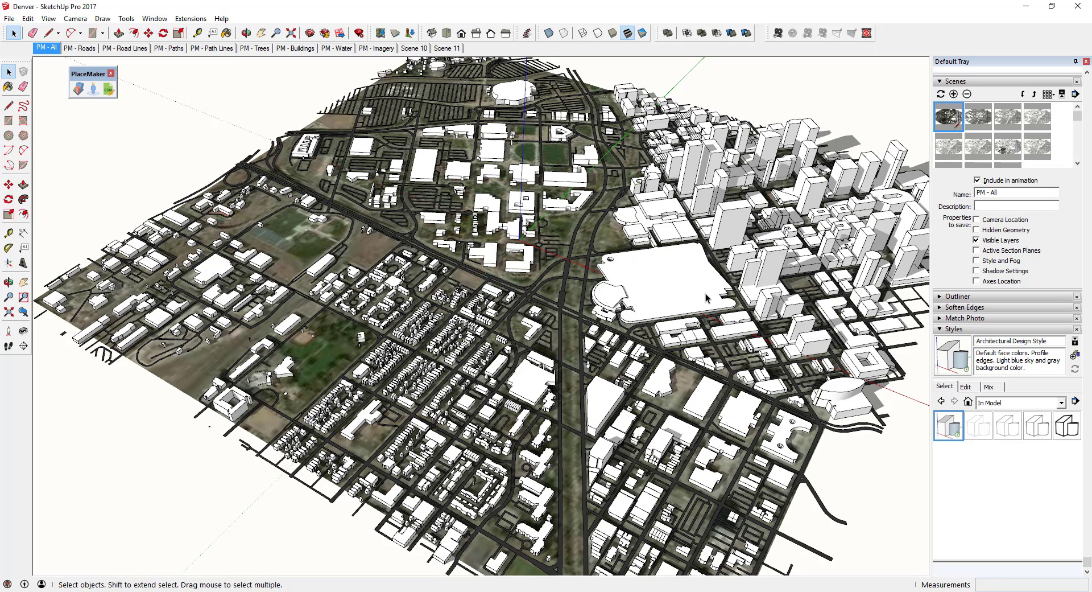
scroll(711, 267, "down", 1)
scroll(714, 264, "up", 1)
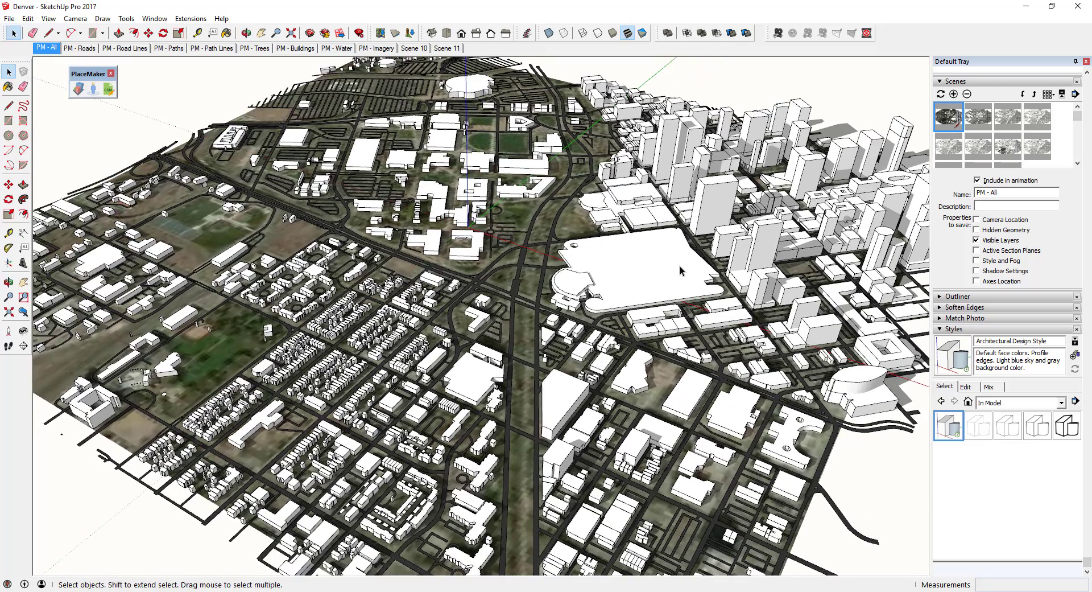
scroll(681, 269, "down", 1)
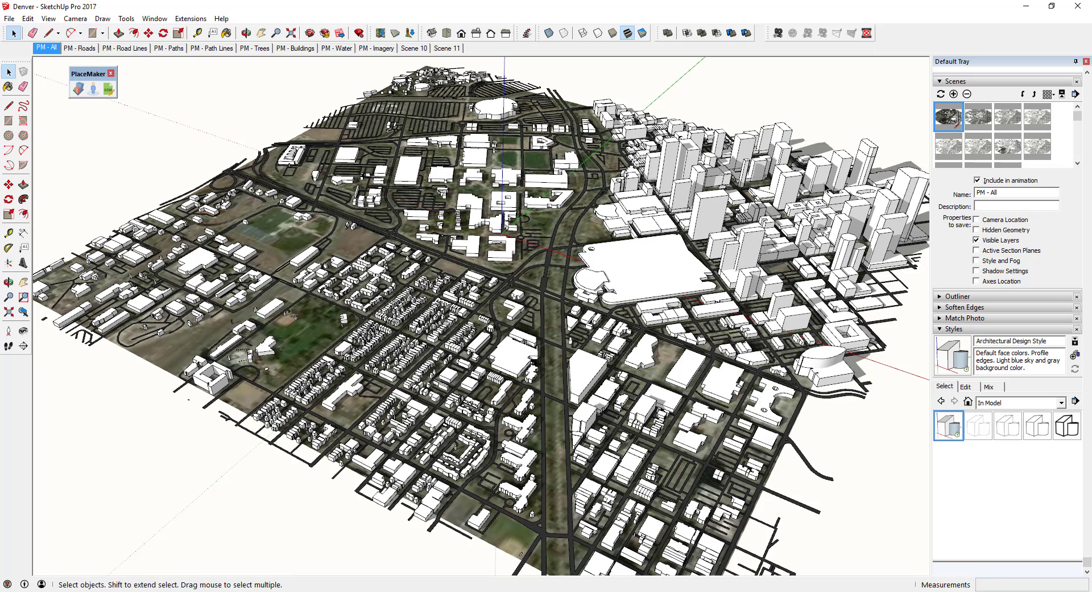
Step: Switch the camera to parallel projection and orbit the city so downtown sits at the top
left_click(48, 18)
mouse_move(66, 21)
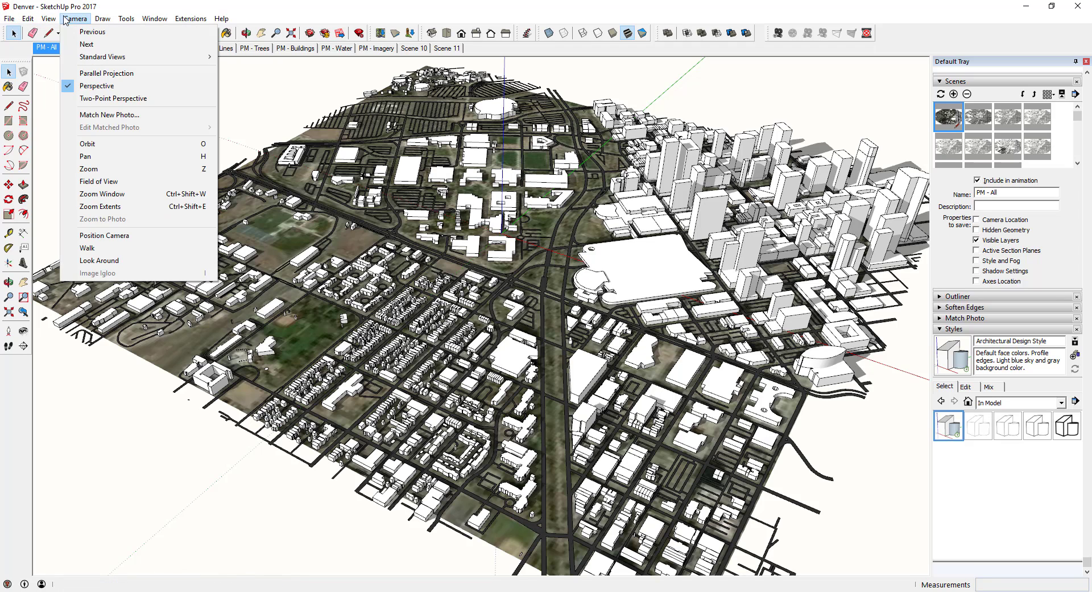
left_click(102, 73)
scroll(600, 202, "up", 5)
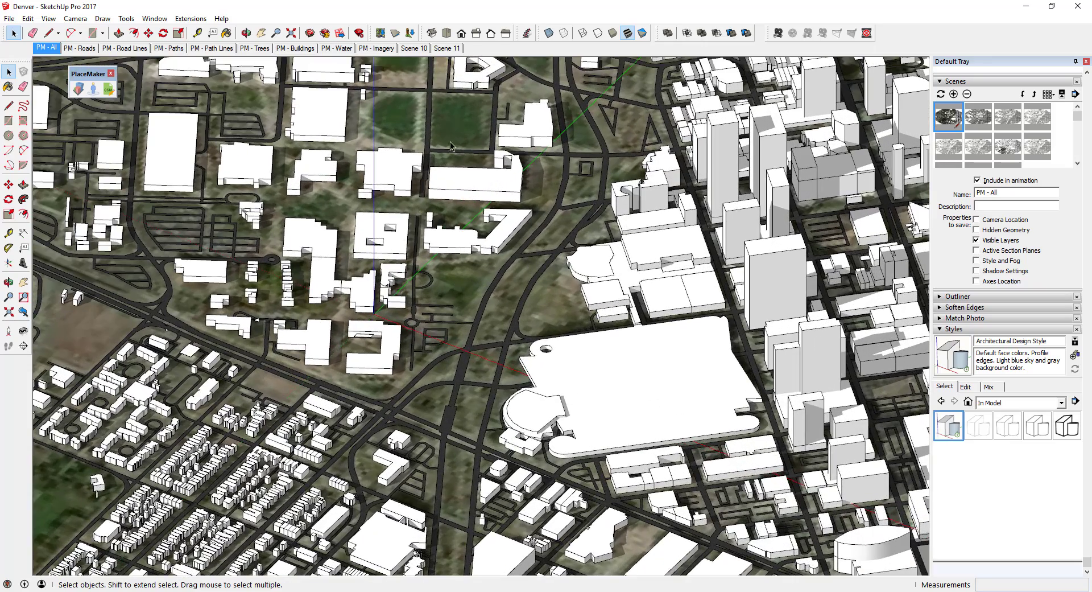
scroll(427, 270, "down", 6)
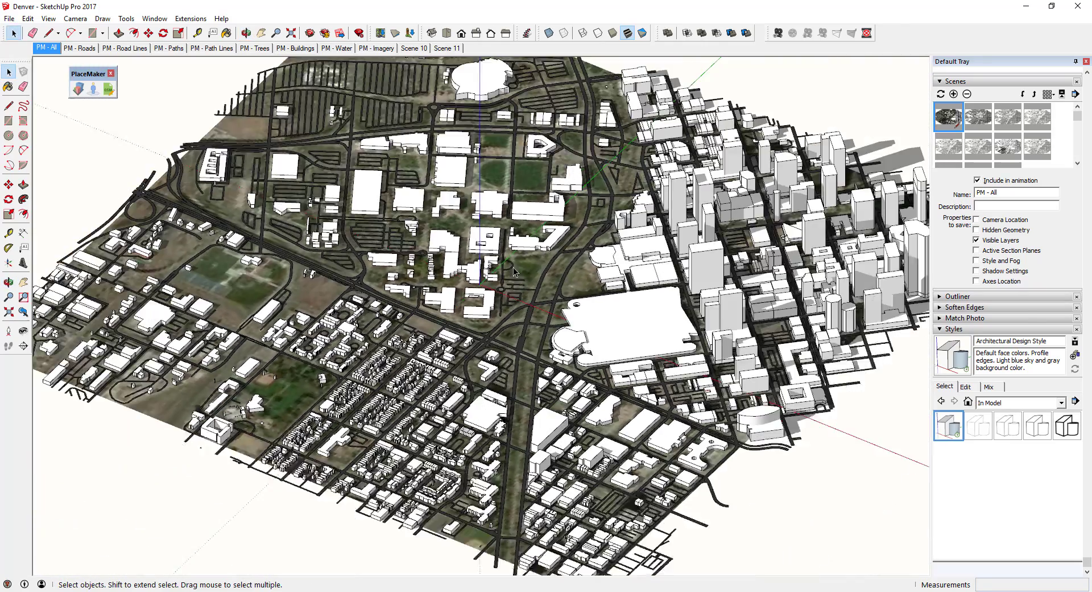
middle_click_drag(514, 272, 353, 276)
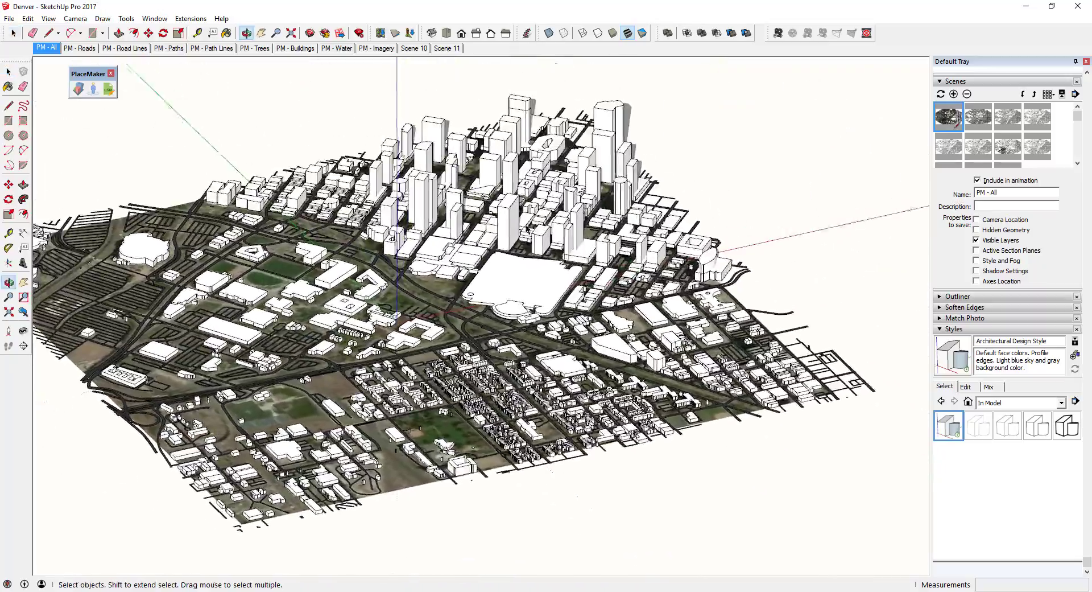
scroll(448, 278, "up", 3)
middle_click_drag(438, 276, 441, 348)
scroll(448, 279, "up", 2)
scroll(448, 279, "up", 3)
Step: Reapply parallel projection, then pan and orbit to frame the downtown Denver buildings
left_click(48, 18)
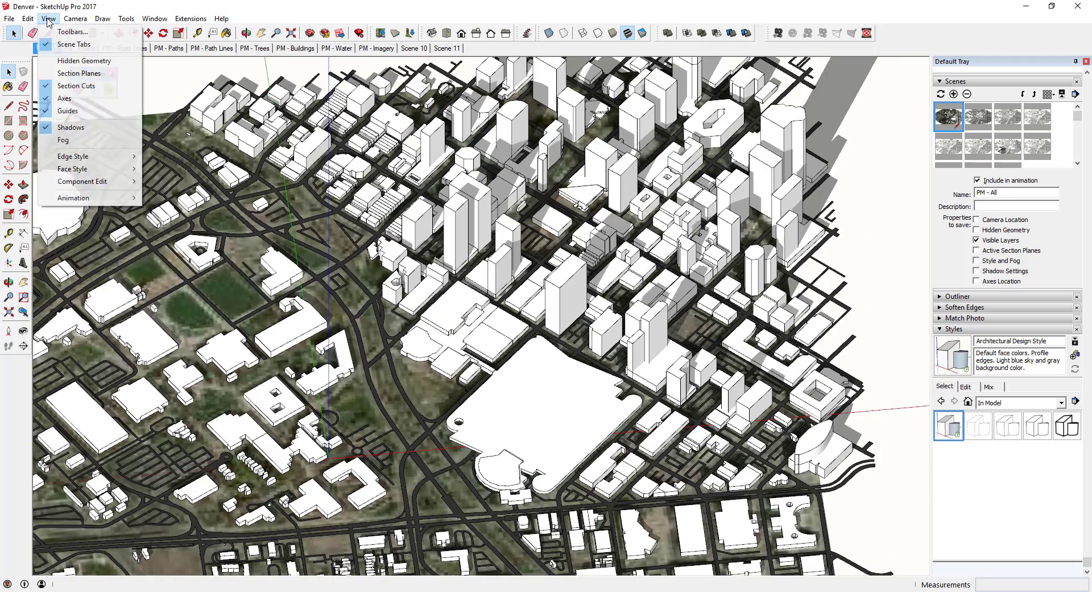
mouse_move(76, 18)
left_click(89, 74)
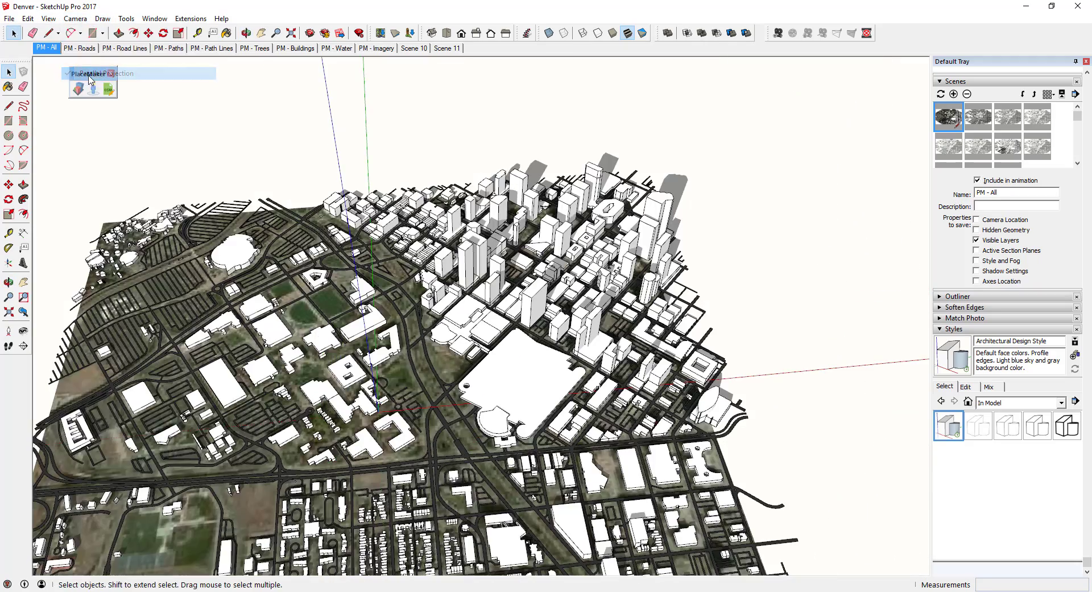
key("alt+c")
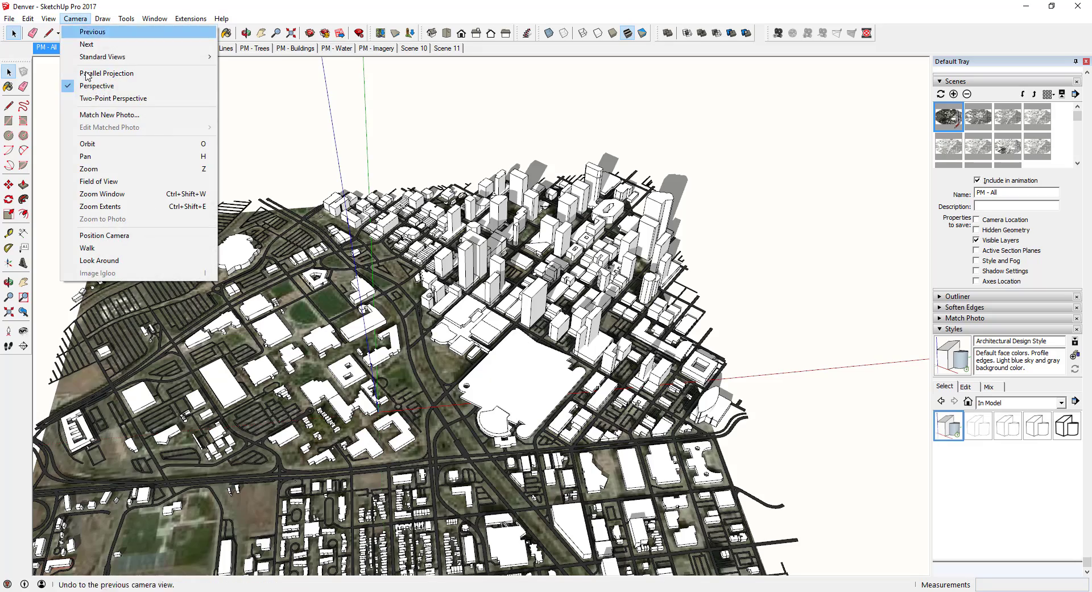
left_click(87, 73)
scroll(566, 234, "up", 5)
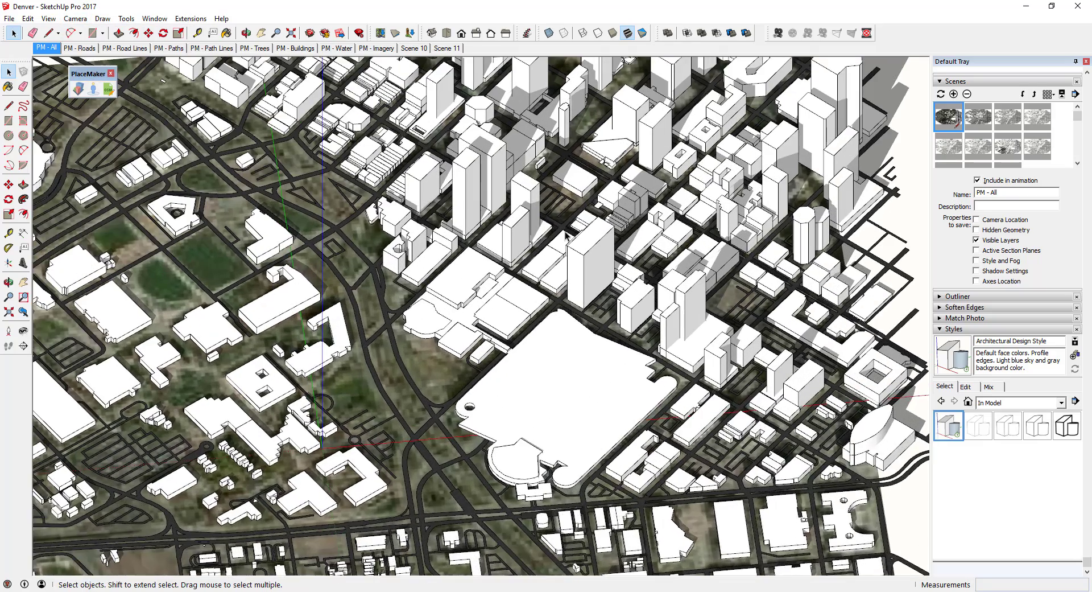
middle_click_drag(566, 235, 549, 300, "shift")
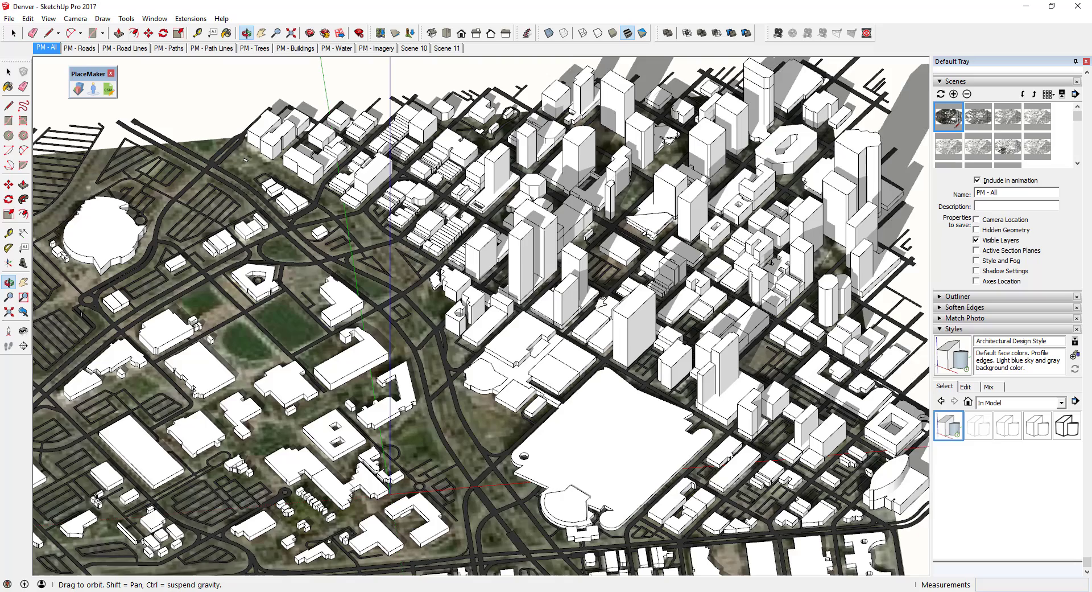
middle_click_drag(535, 376, 562, 380)
middle_click_drag(516, 429, 556, 319)
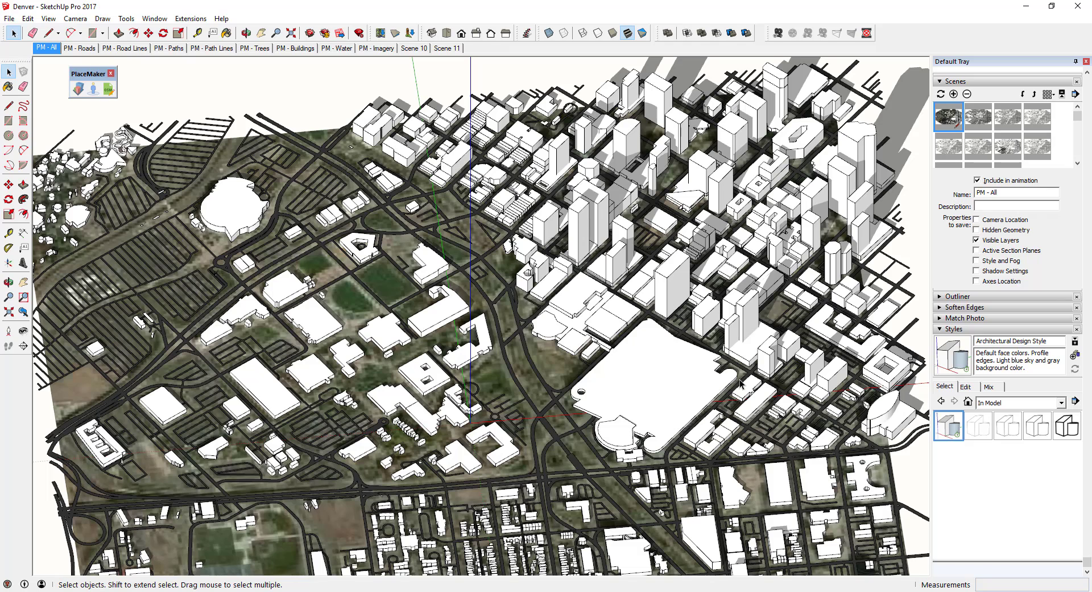
Step: Add a scene after PM - All that saves every property, and name it Roads
right_click(49, 51)
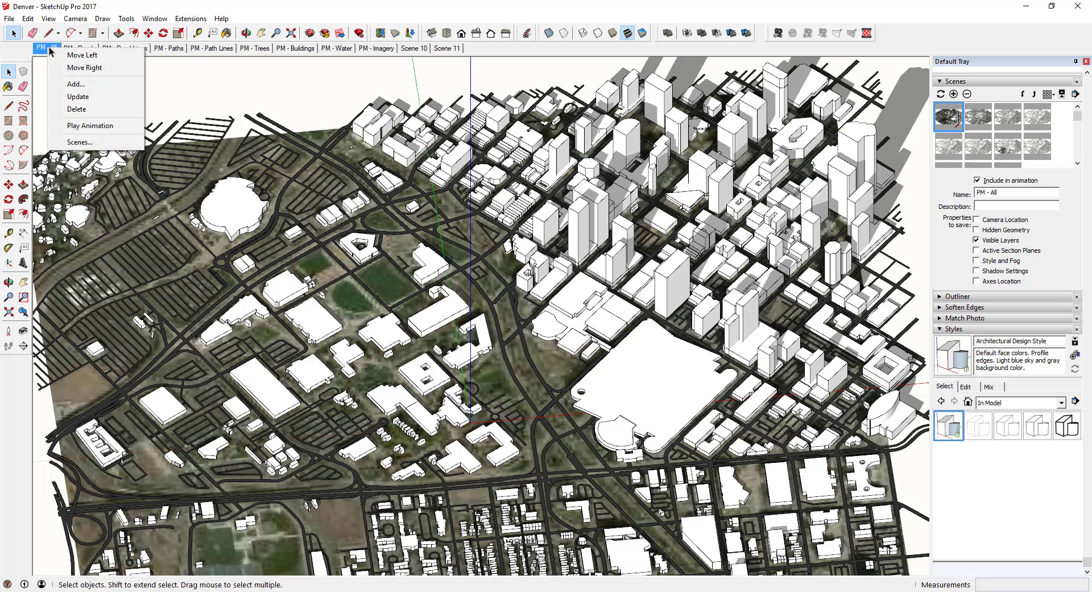
left_click(66, 85)
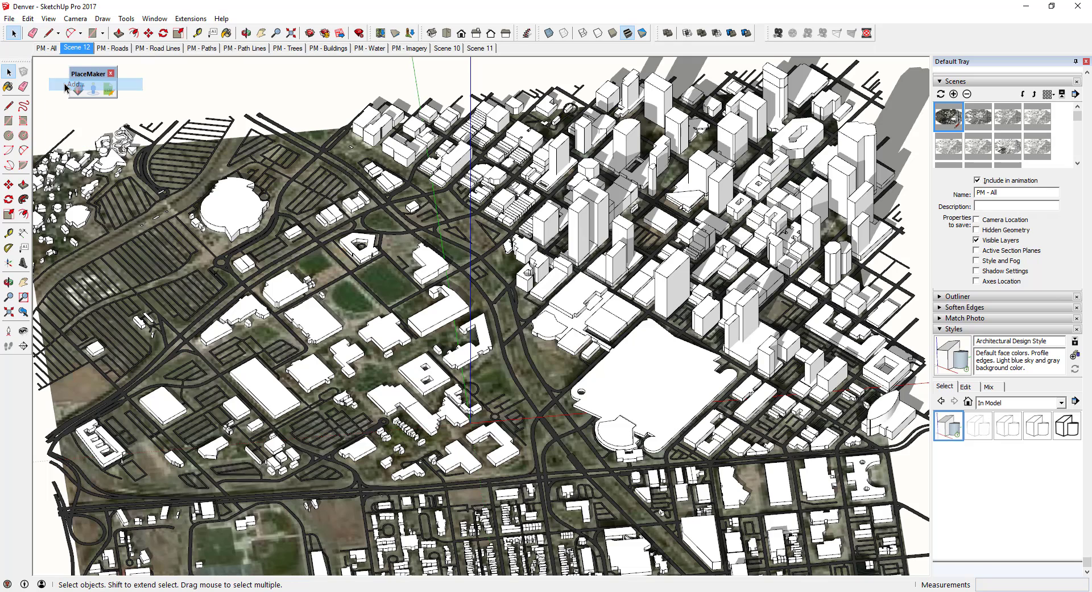
left_click(77, 49)
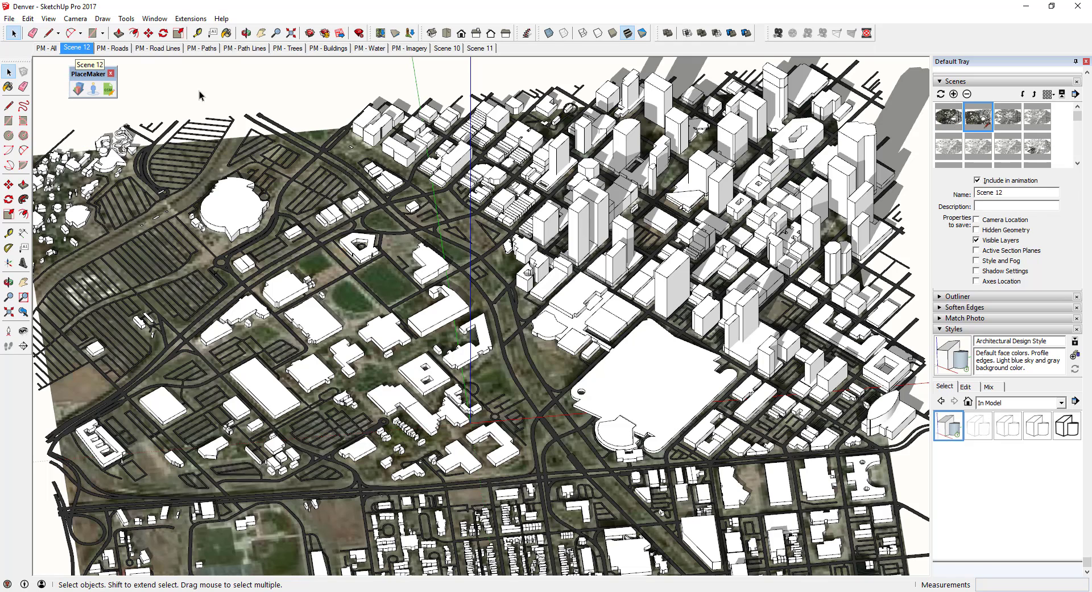
left_click(1022, 194)
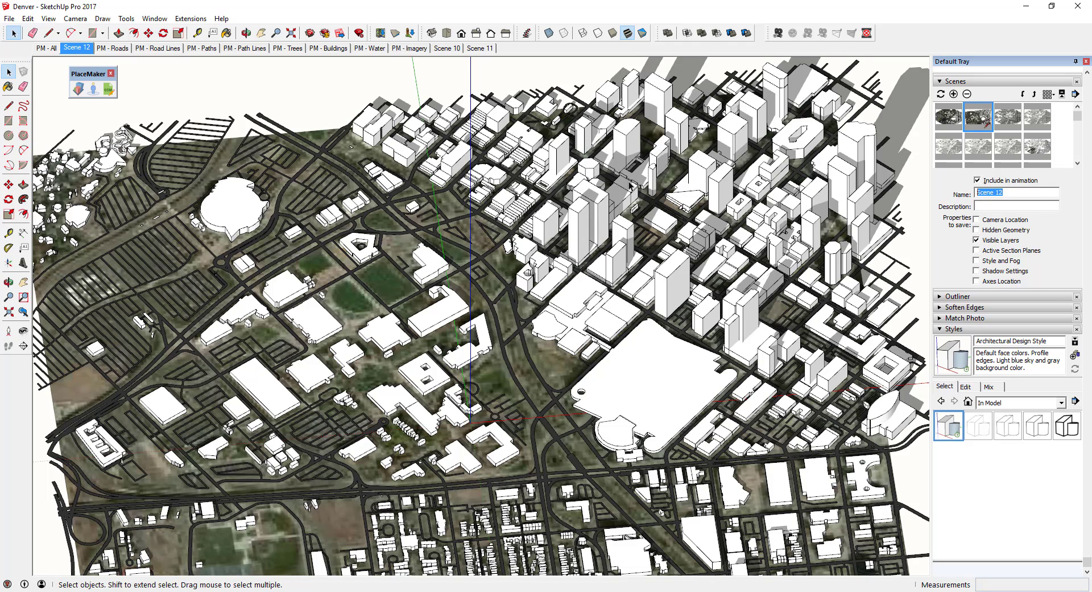
left_click(977, 219)
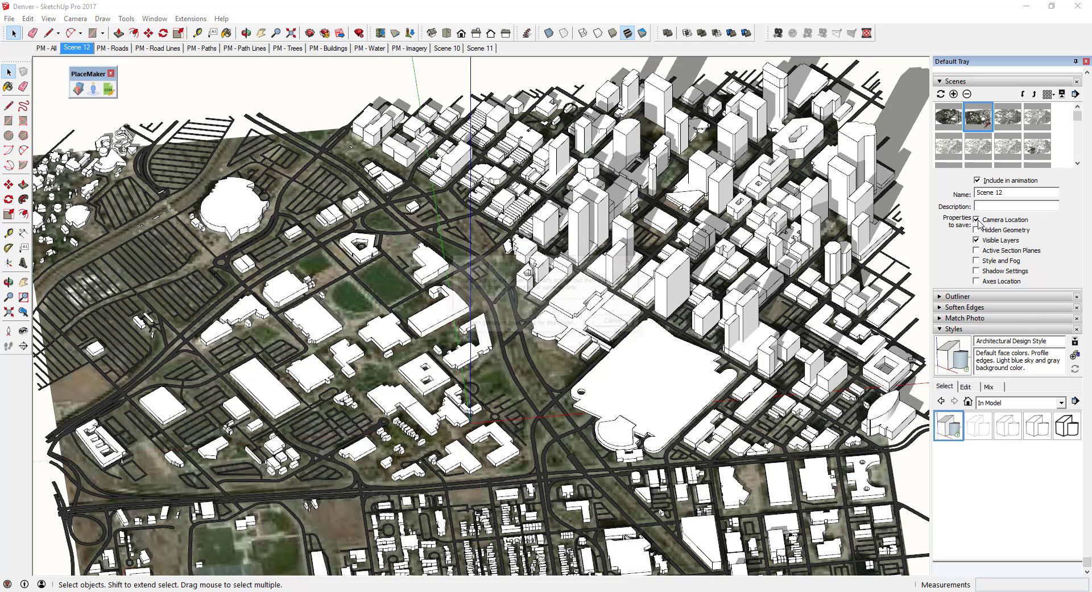
left_click(977, 229)
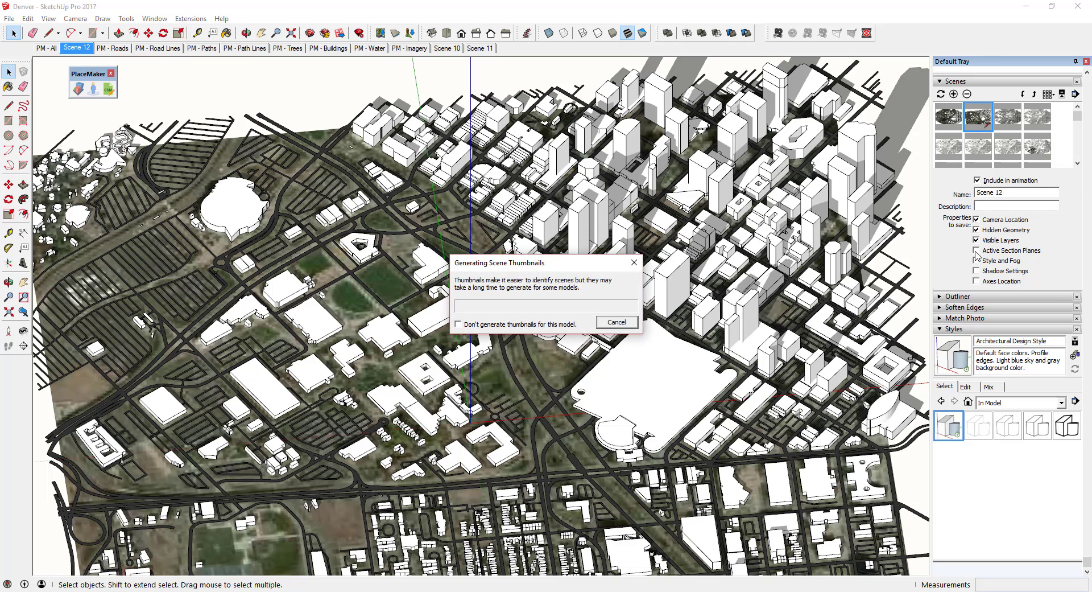
left_click(977, 249)
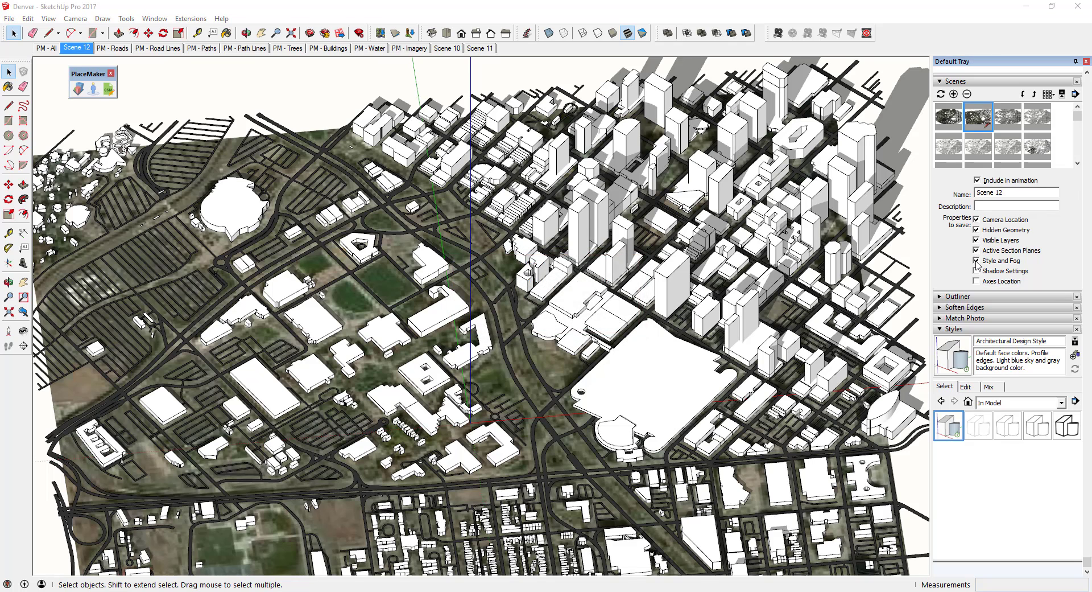
left_click(977, 260)
left_click(977, 270)
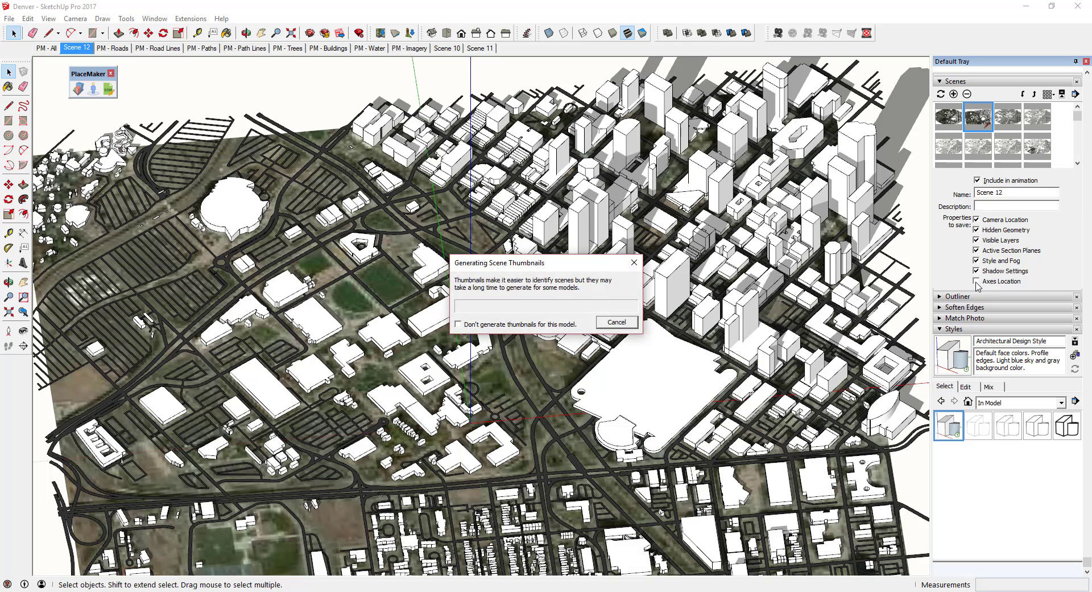
left_click(977, 280)
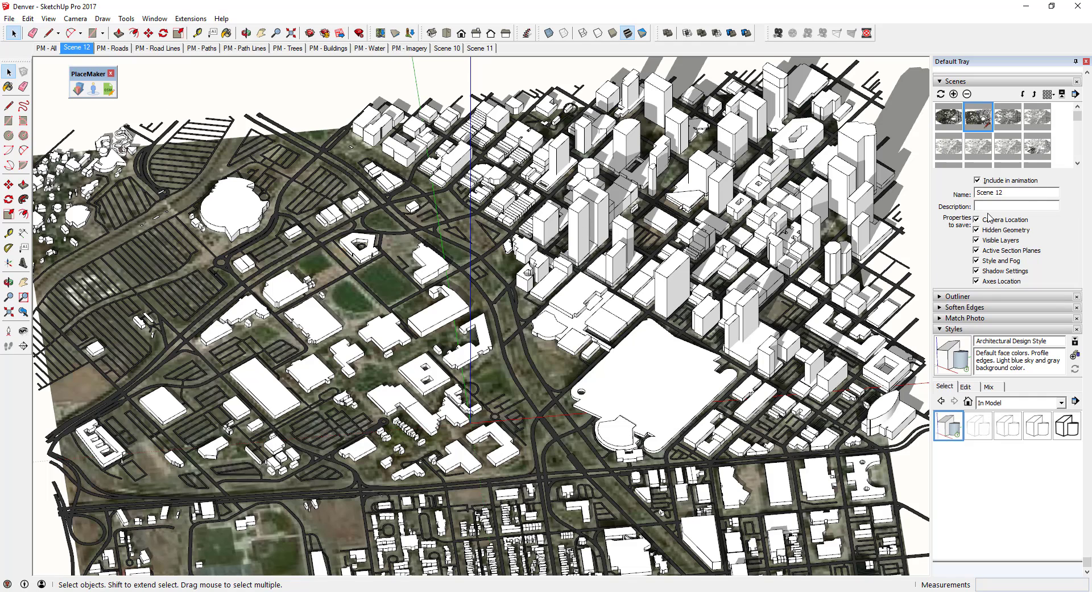
left_click(1031, 194)
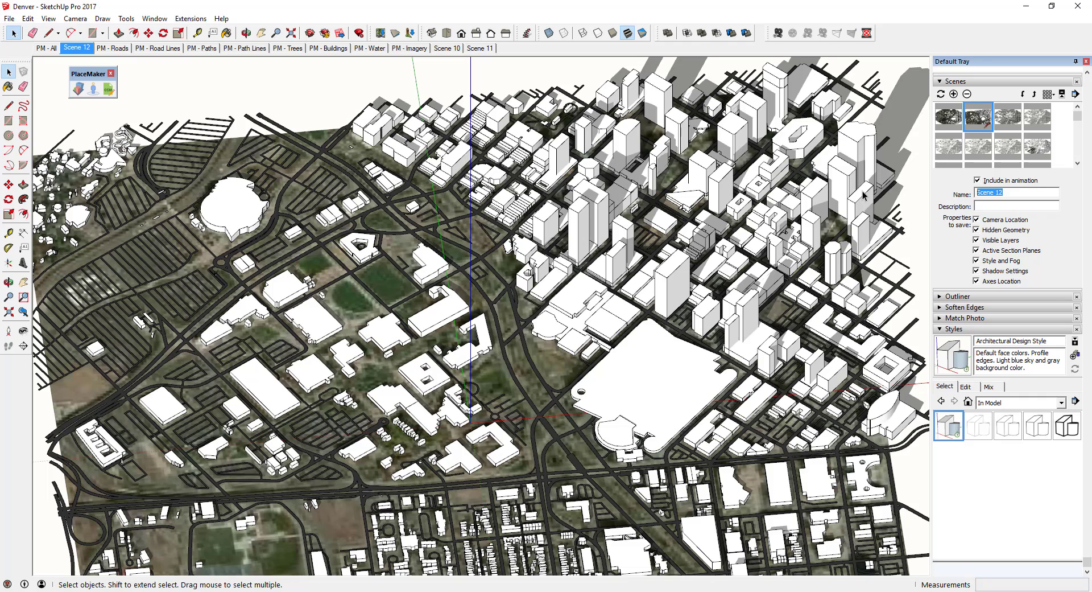
type("Roads")
key("Return")
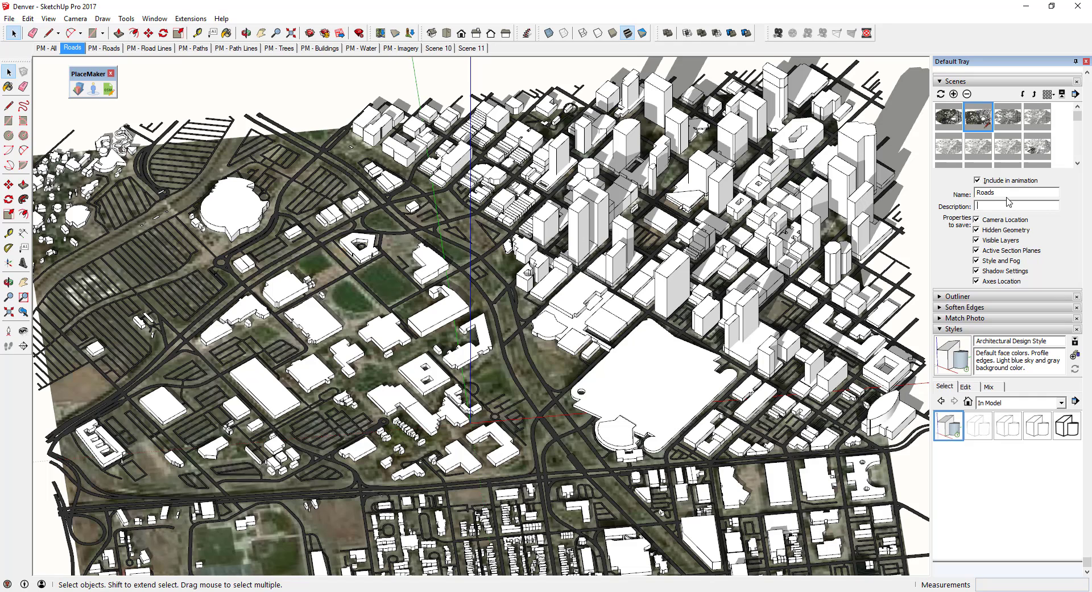
Step: Add another scene after Roads and name it Buildings
right_click(70, 52)
left_click(96, 85)
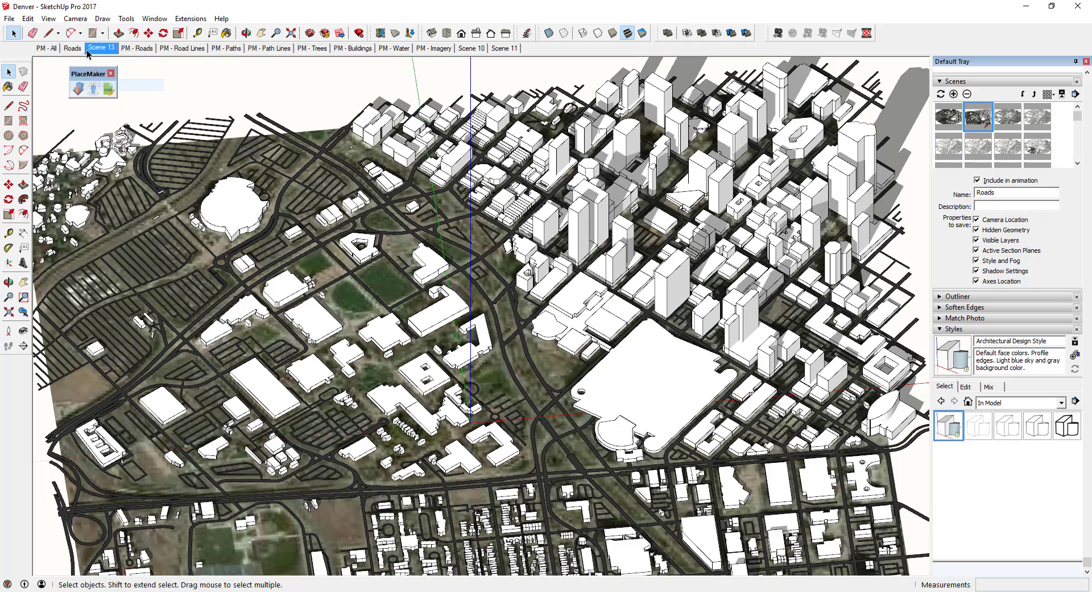
double_click(974, 192)
type("Buildings")
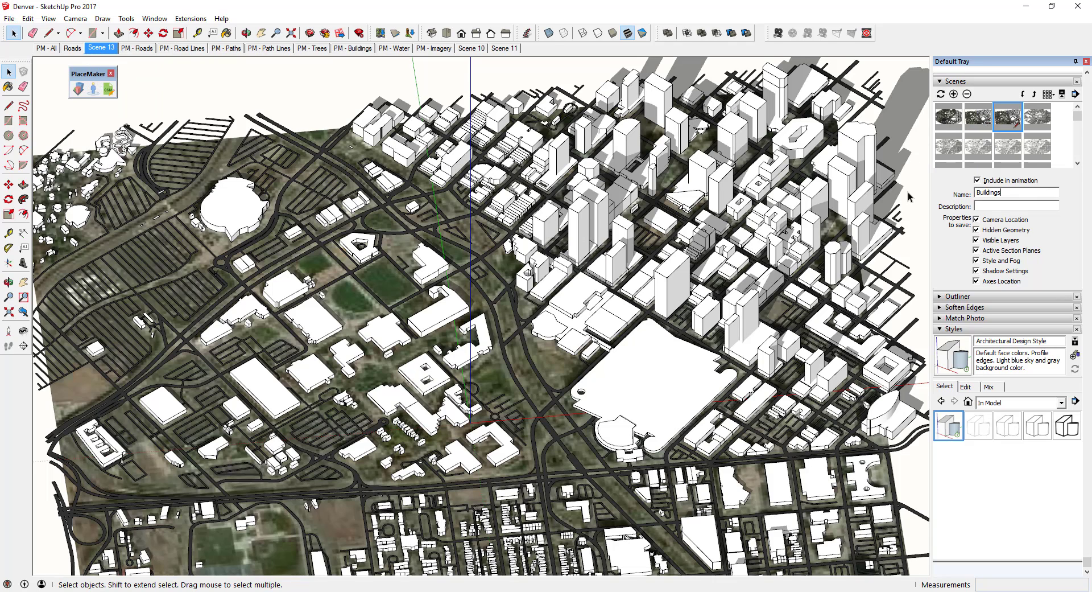
key("Return")
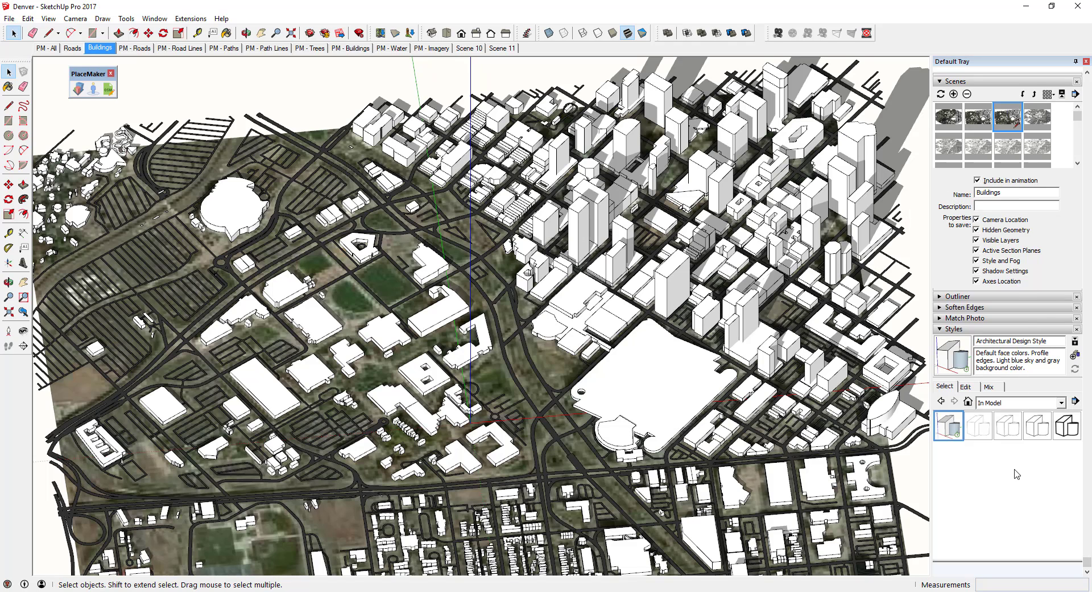
scroll(1013, 484, "up", 5)
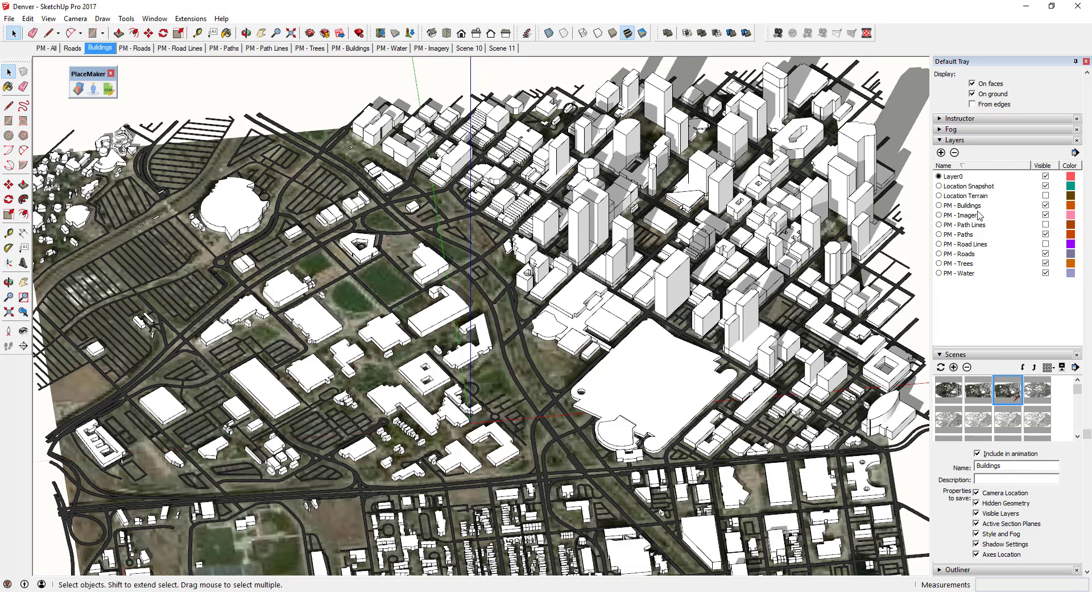
Step: Hide the Imagery, Path Lines, Paths, Roads, Trees, Water and Location Snapshot layers
left_click(1046, 215)
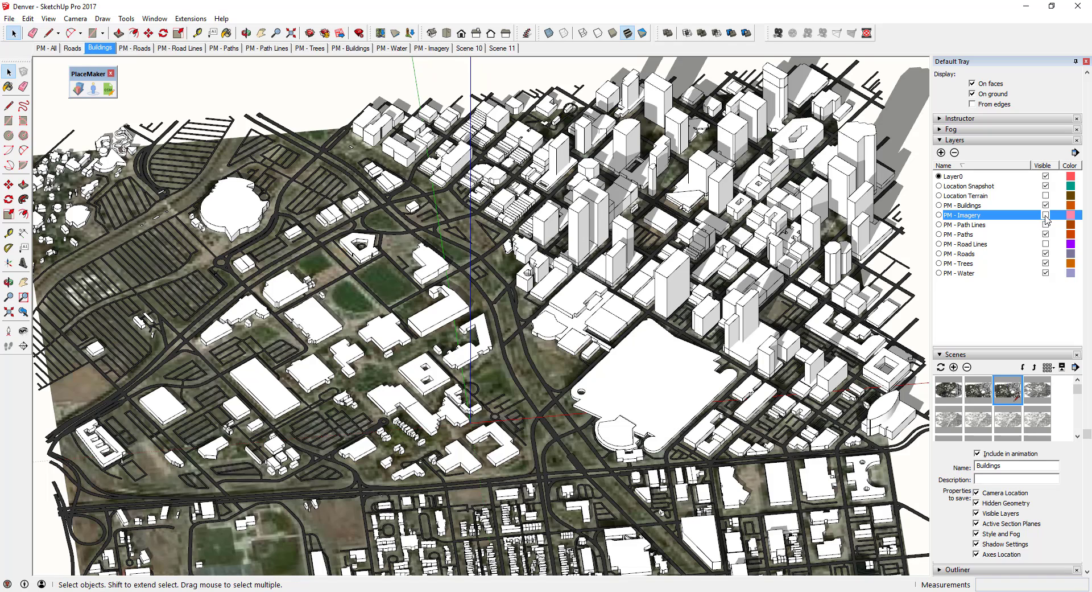
left_click(1046, 224)
left_click(1046, 233)
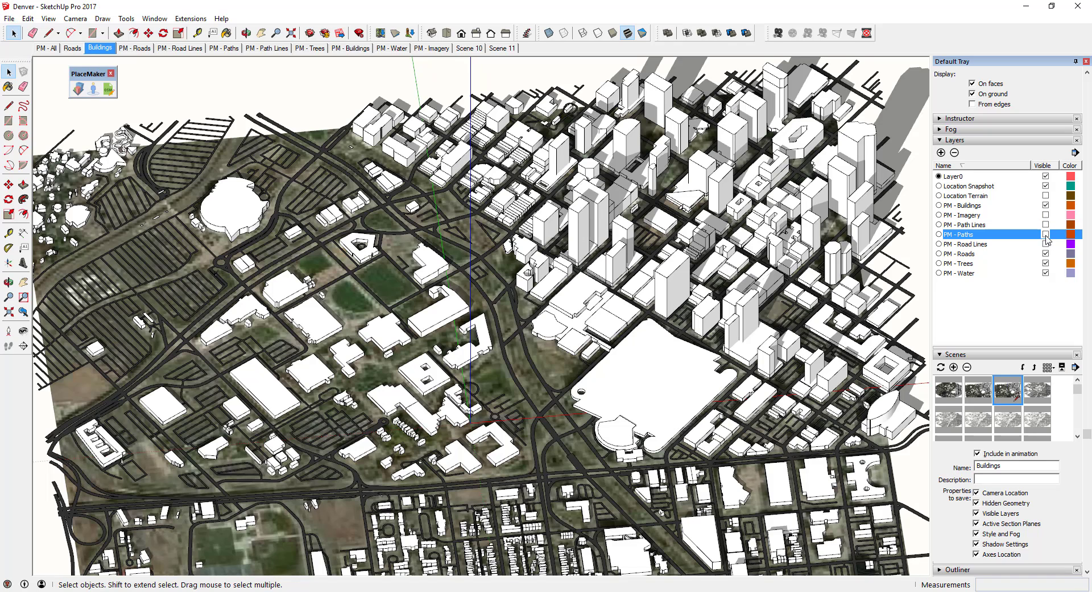
left_click(1045, 253)
left_click(1046, 263)
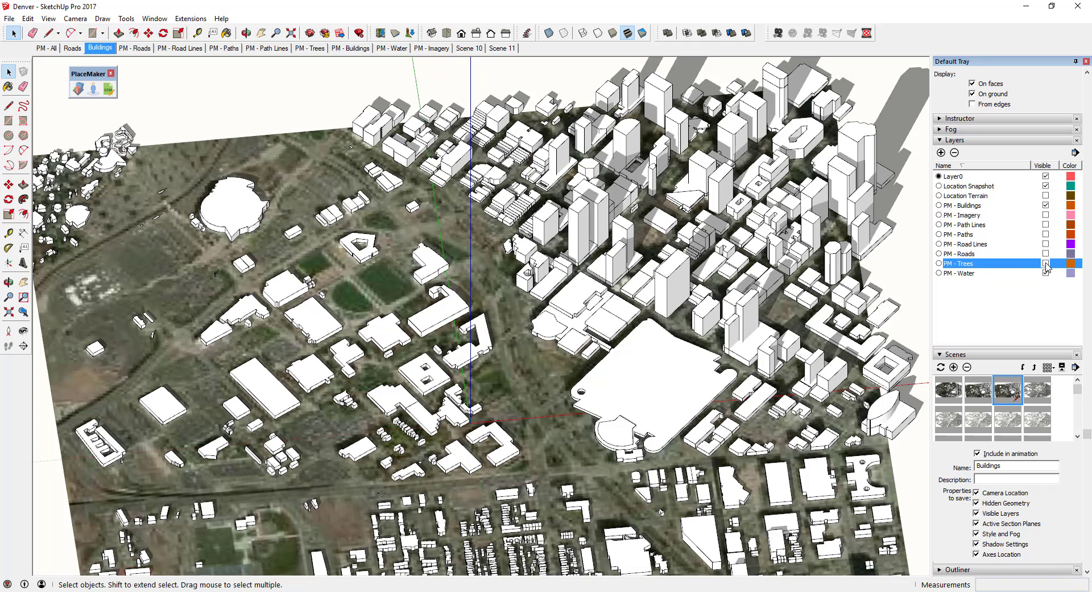
left_click(1046, 273)
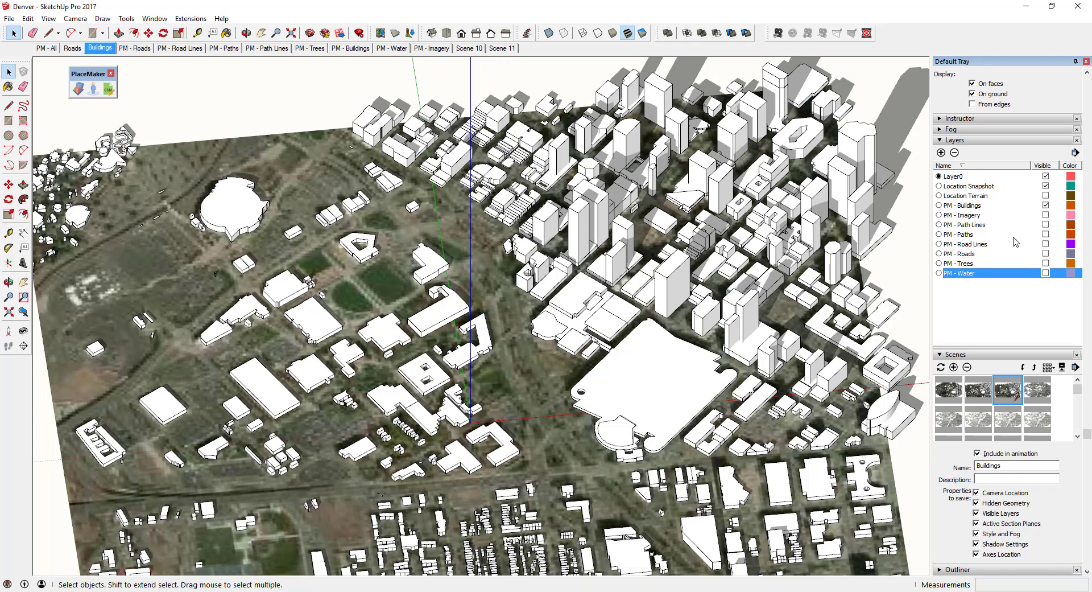
left_click(1046, 185)
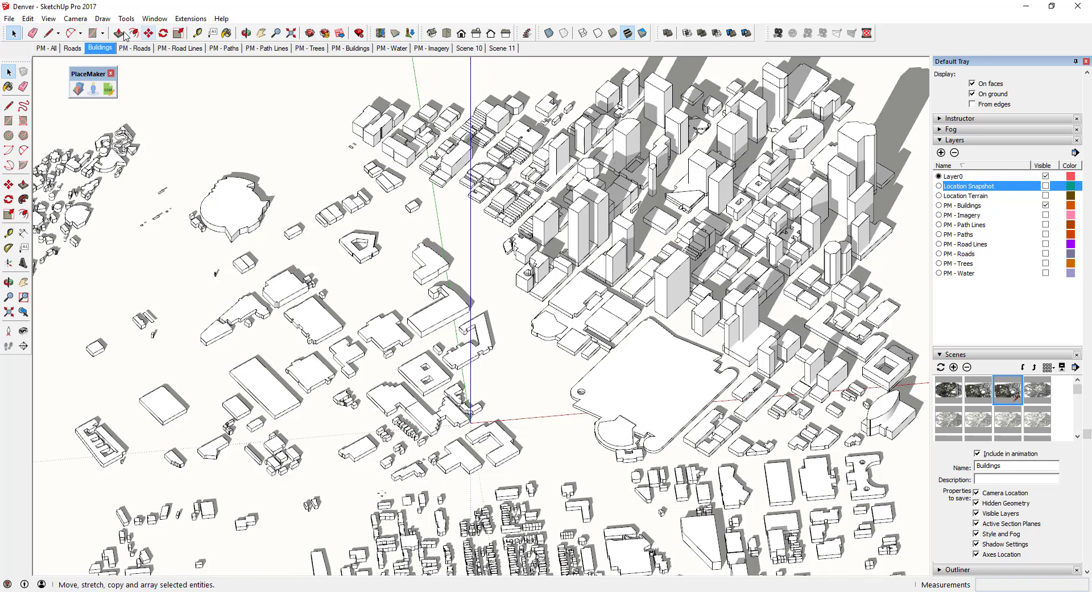
left_click(49, 21)
Step: Turn off the drawing axes in the view
left_click(69, 108)
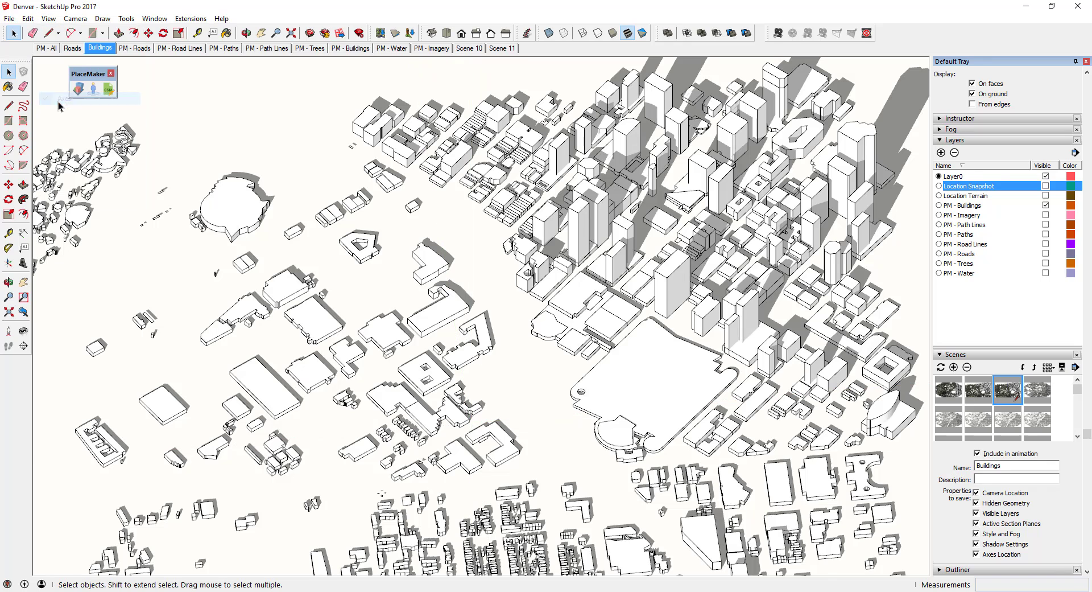
left_click(53, 16)
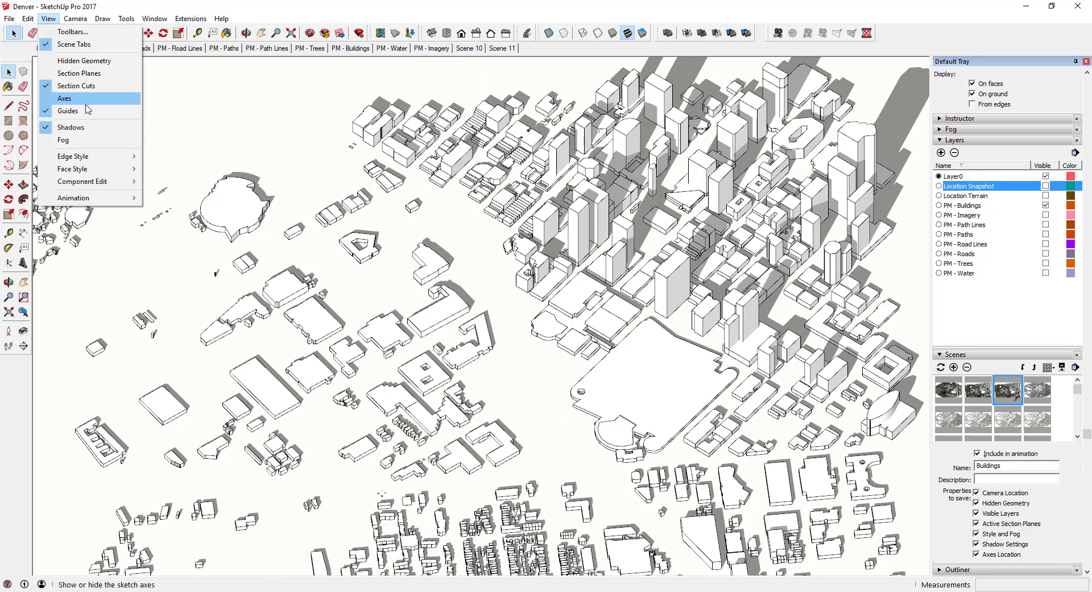
left_click(548, 361)
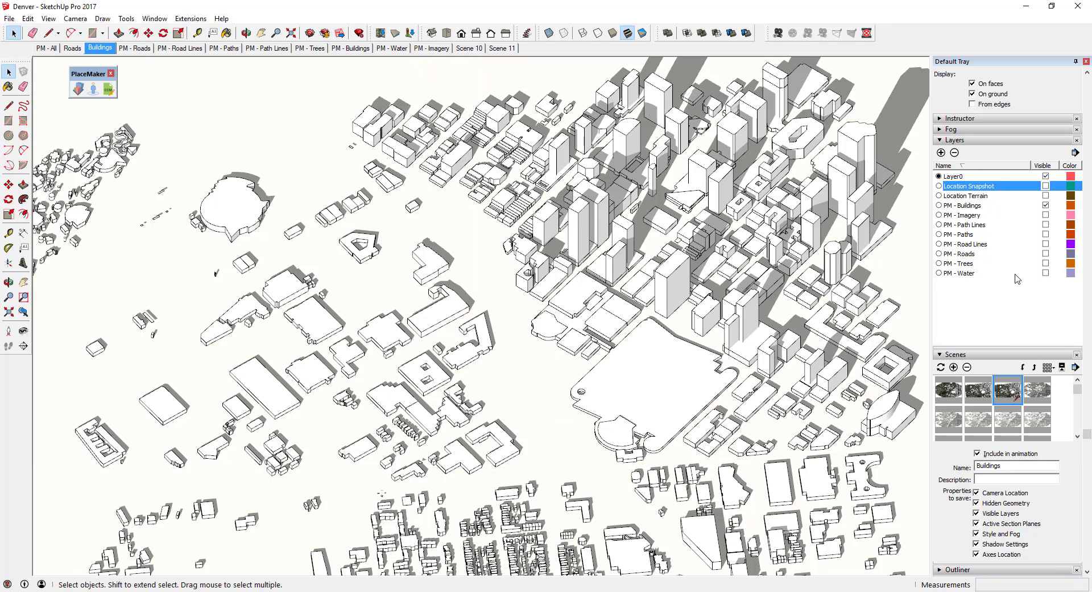
scroll(1002, 230, "up", 3)
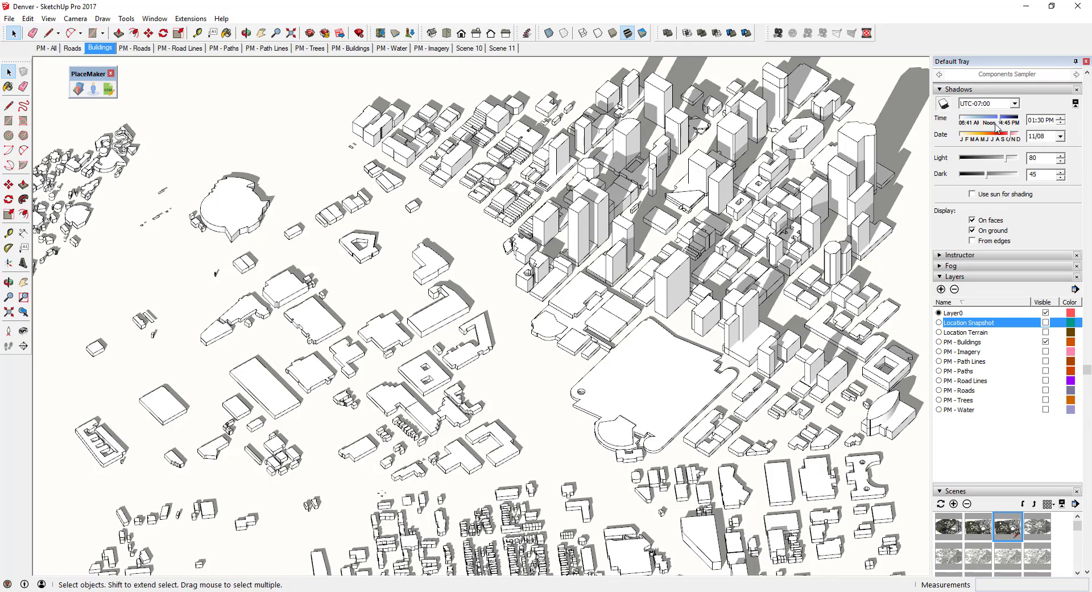
Step: Set the shadow time to 01:52 PM and update the Buildings scene to keep it
left_click_drag(1002, 121, 997, 122)
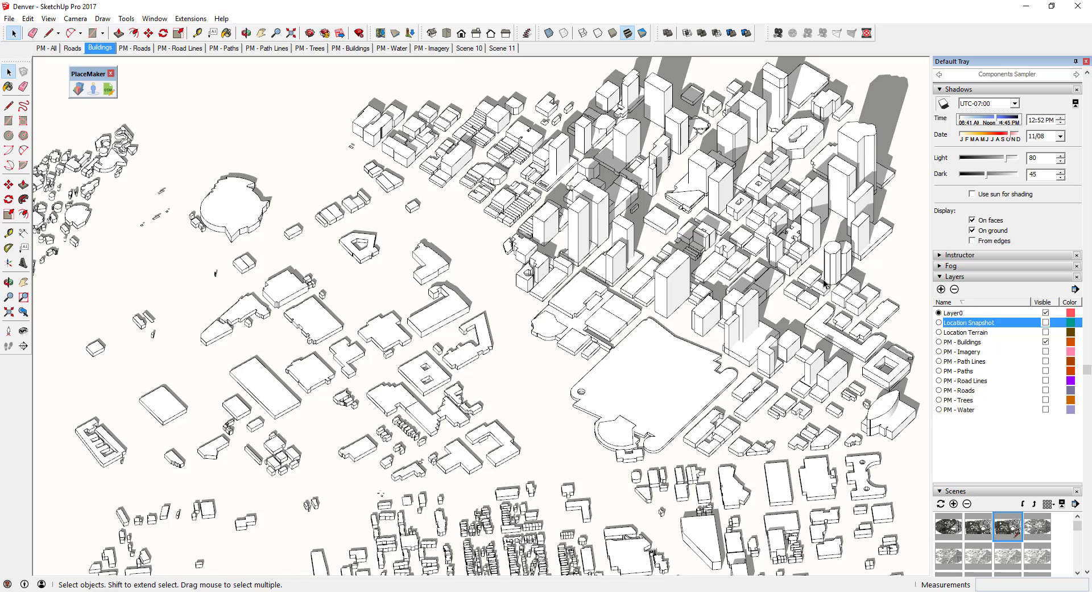
right_click(97, 50)
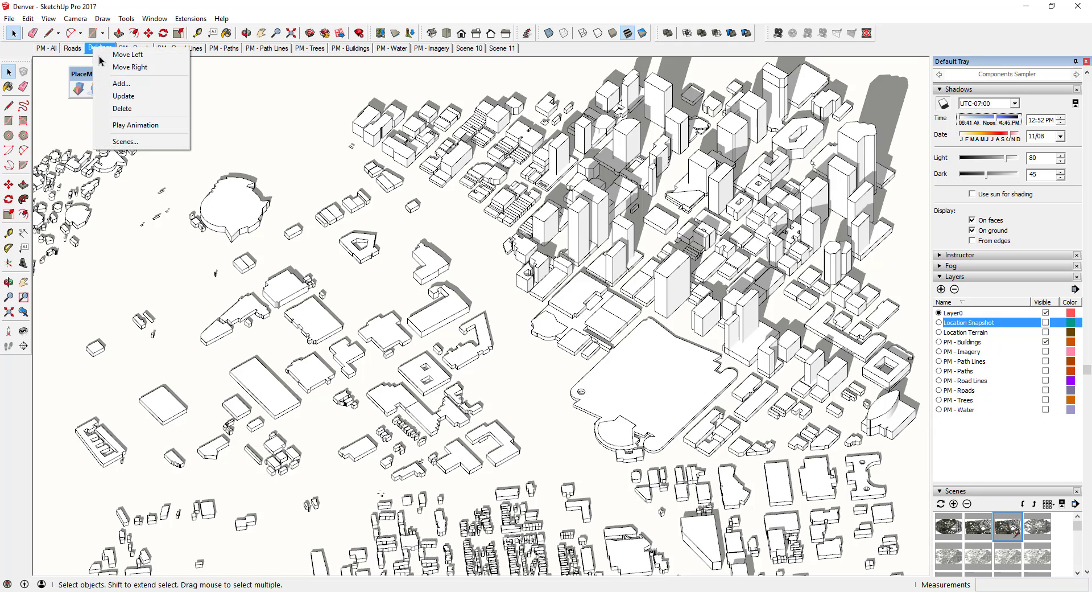
left_click(123, 96)
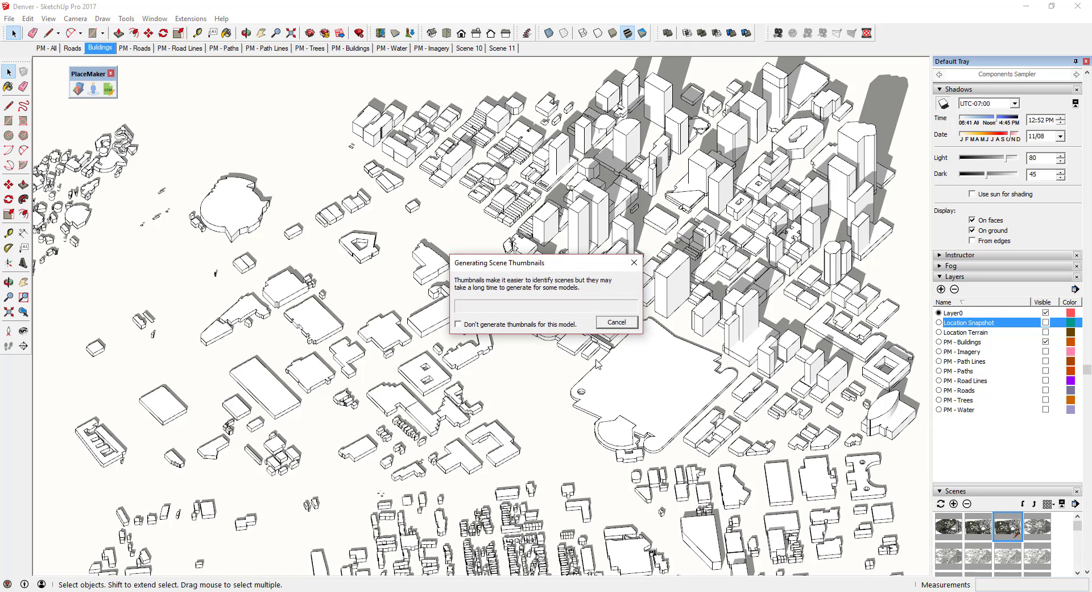
scroll(1011, 444, "down", 3)
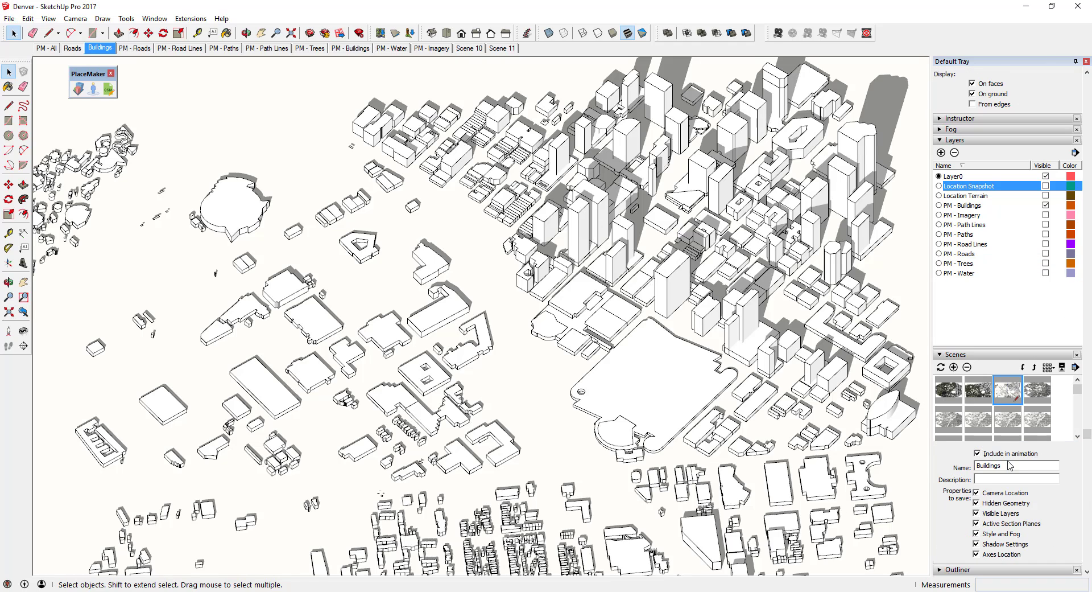
scroll(1010, 465, "down", 3)
scroll(1025, 365, "down", 2)
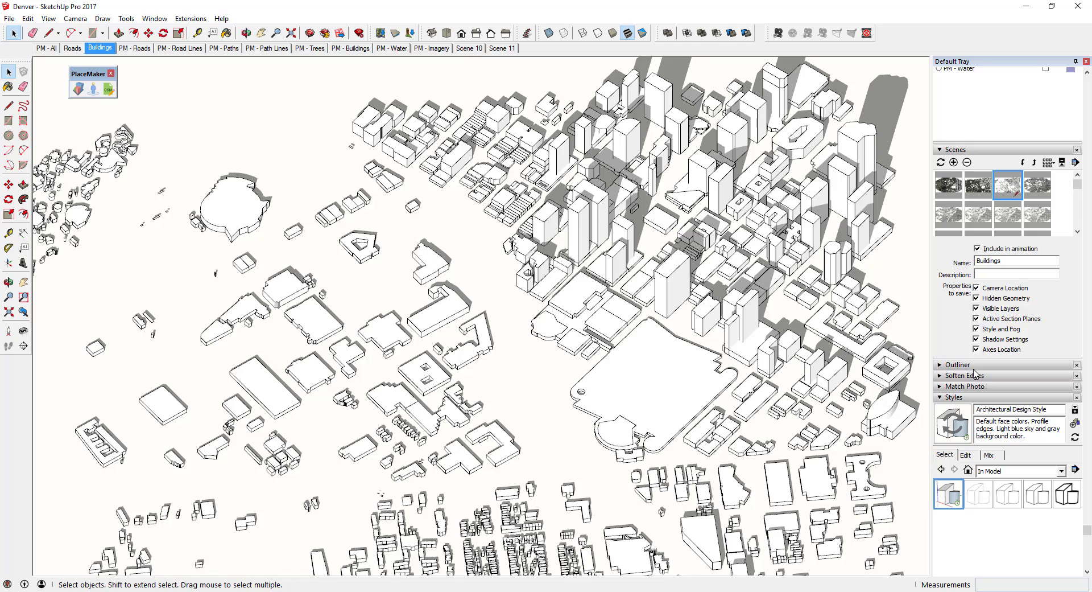
Step: Apply the Straight Lines 03pix style from the Straight Lines collection
scroll(977, 374, "down", 2)
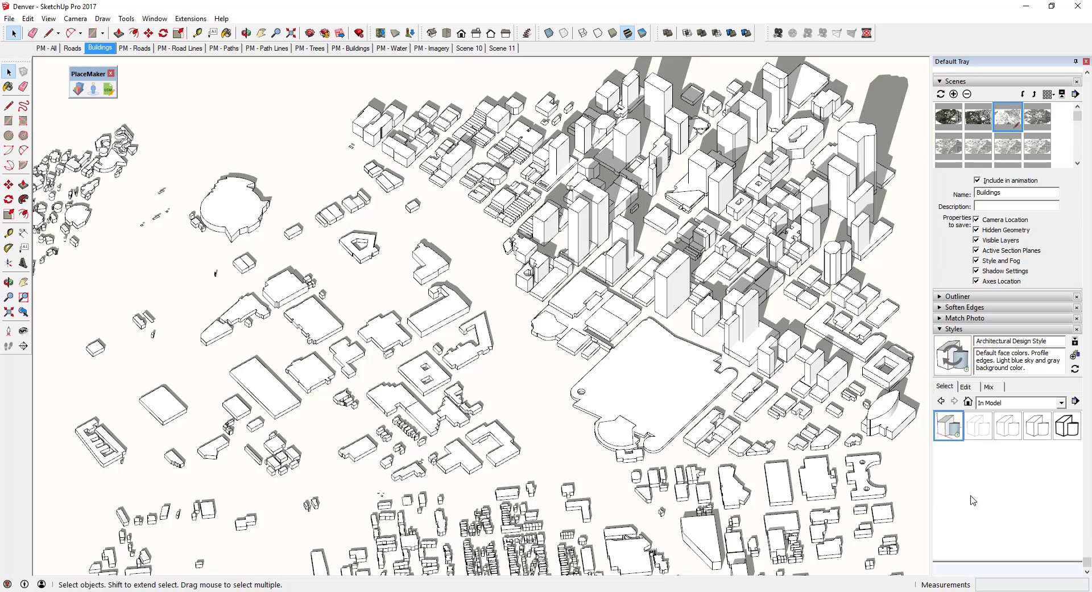
left_click(1009, 432)
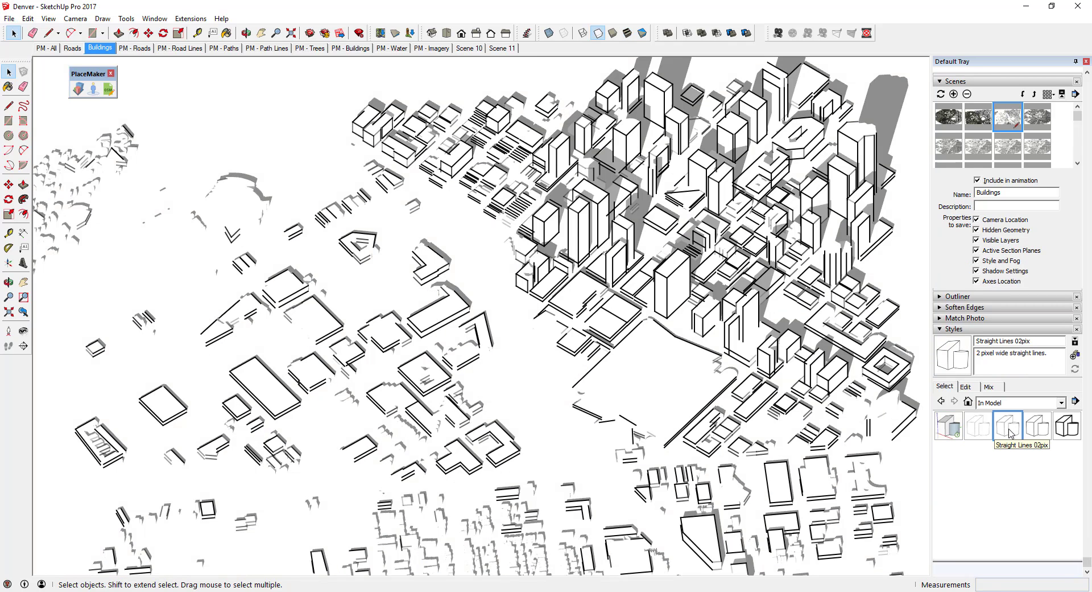
left_click(1058, 404)
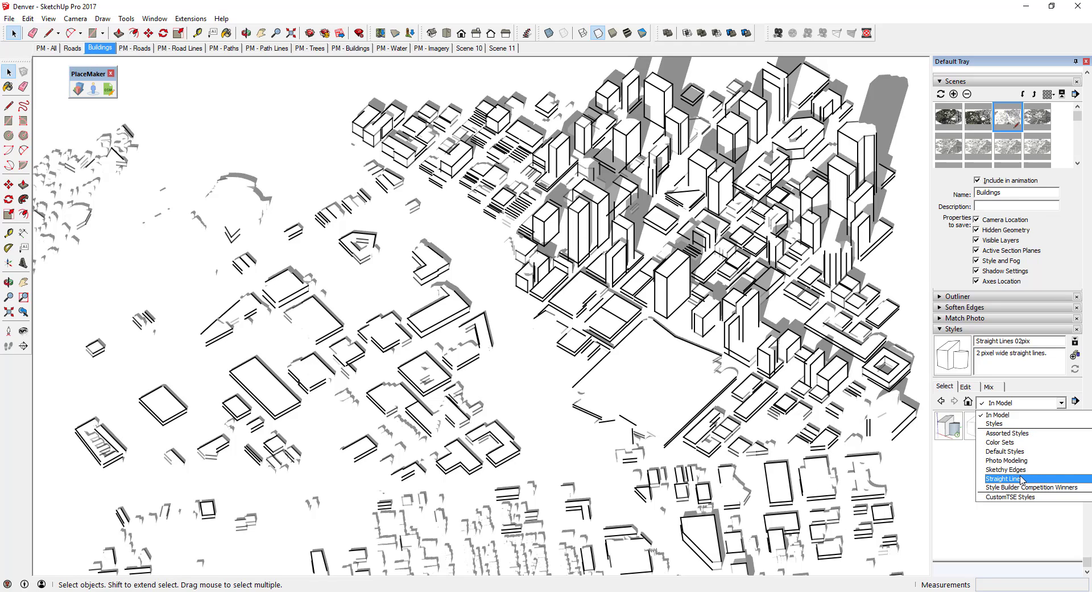
left_click(1061, 404)
left_click(1062, 404)
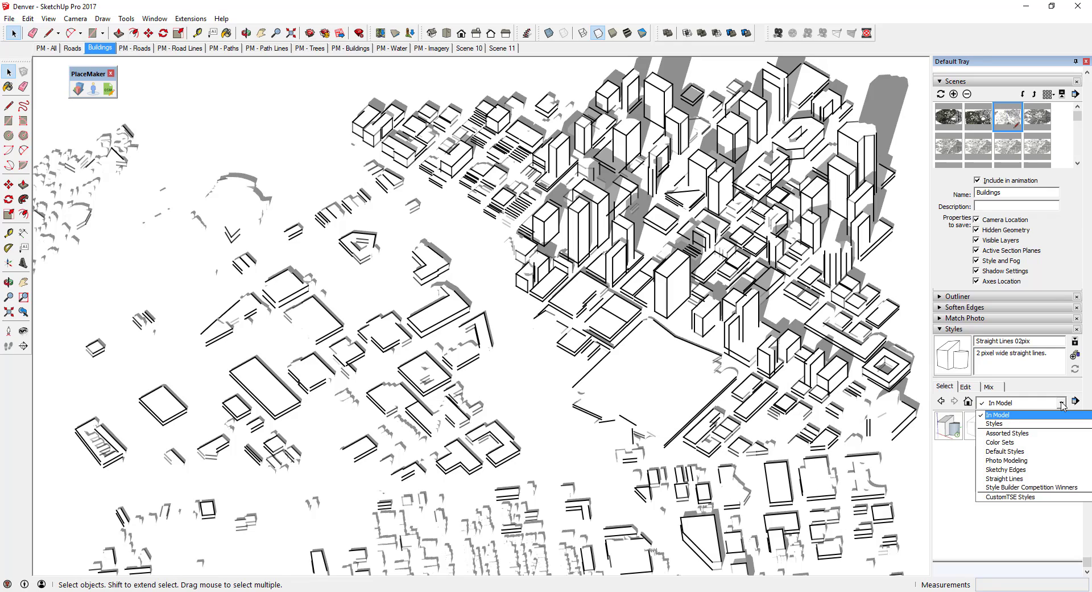
left_click(1015, 479)
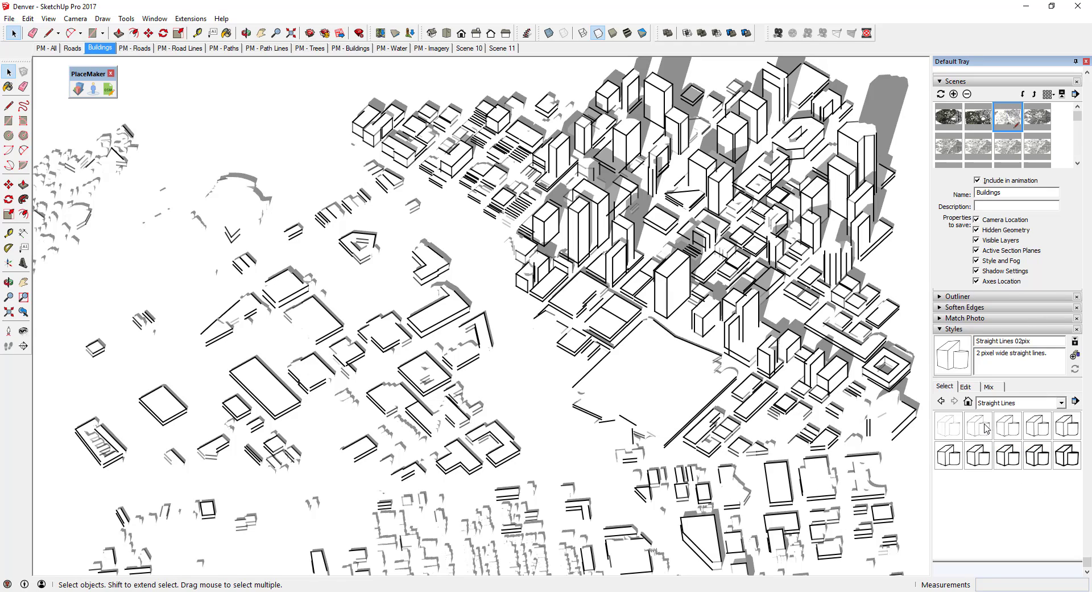
left_click(1008, 429)
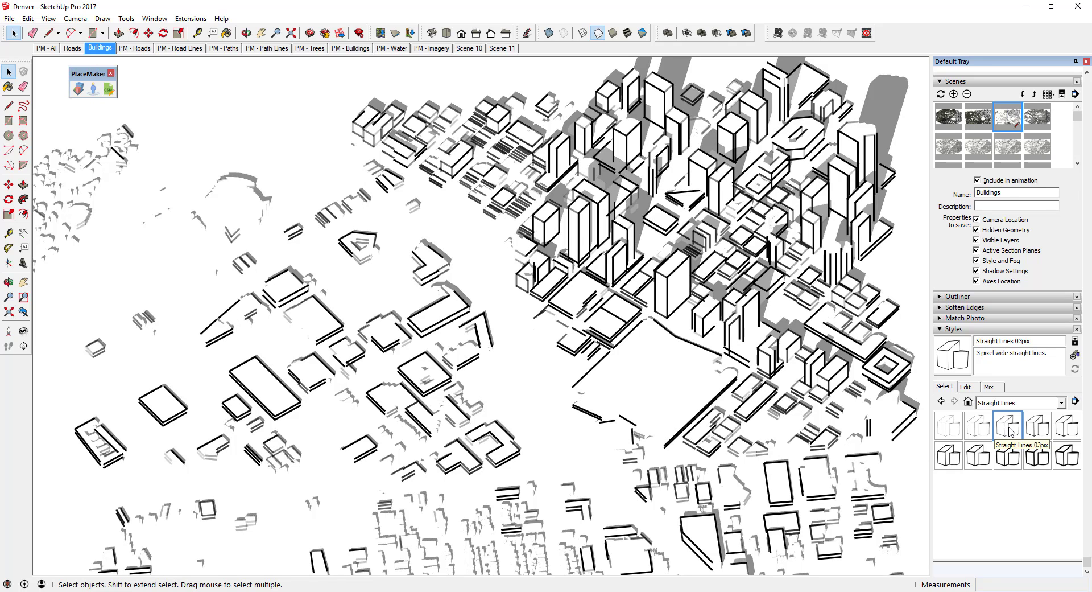
Step: Turn off edge Extension and Halo, maximize Level of Detail, and update the style
left_click(971, 388)
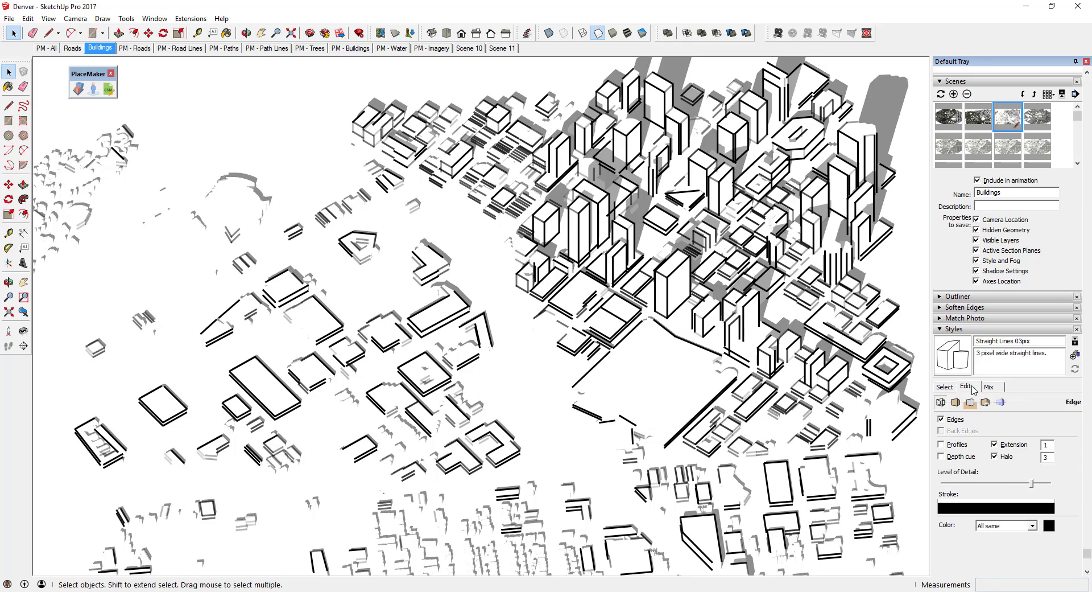
left_click(1005, 448)
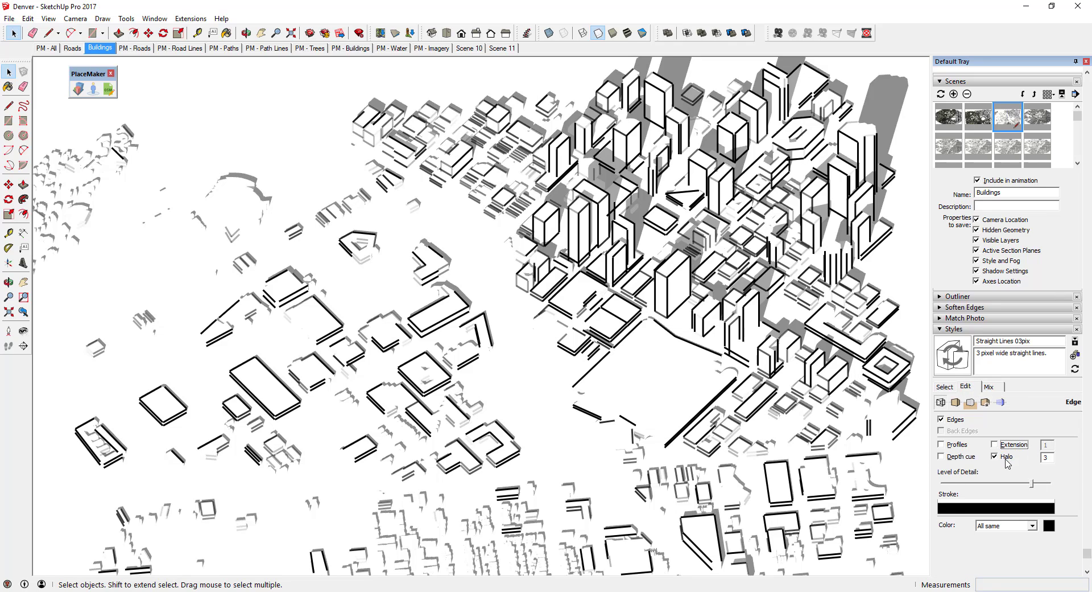
left_click(1007, 458)
left_click_drag(1033, 483, 1056, 485)
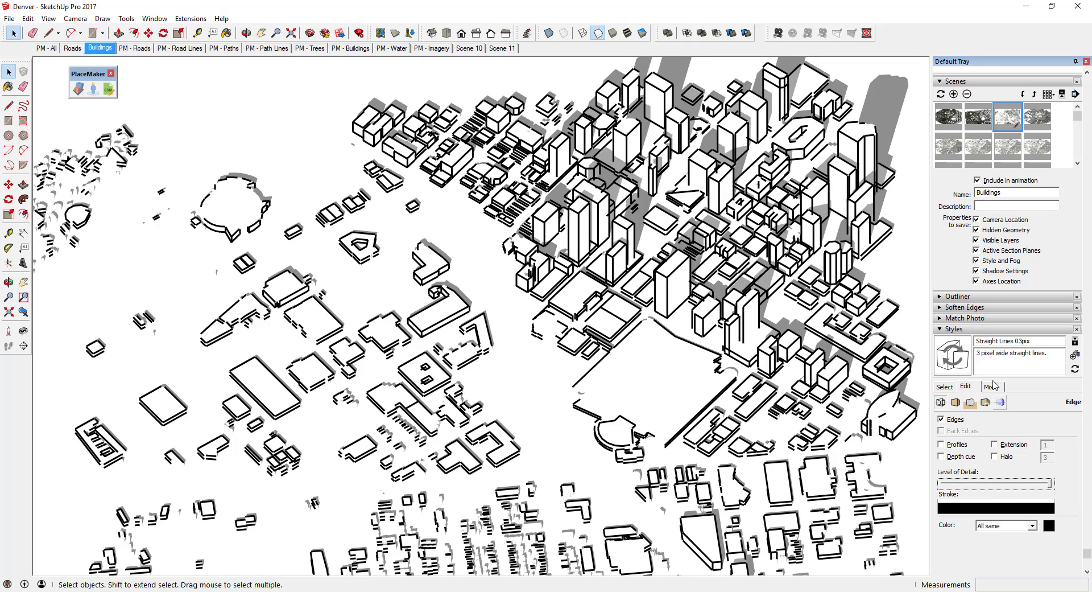
left_click(956, 361)
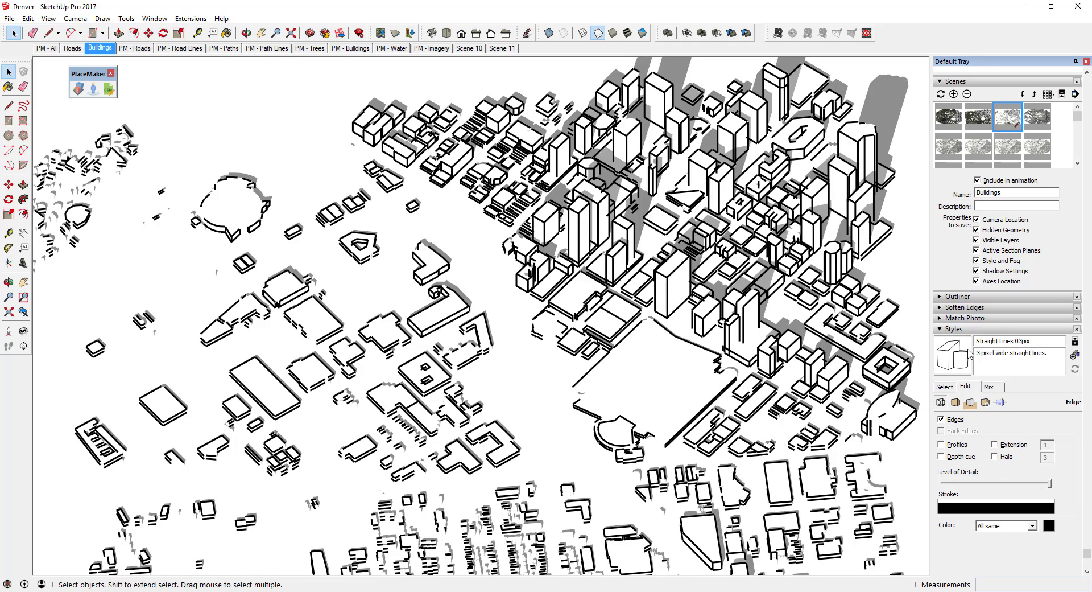
Step: Update the Buildings scene so it keeps the Straight Lines 03pix style
right_click(100, 49)
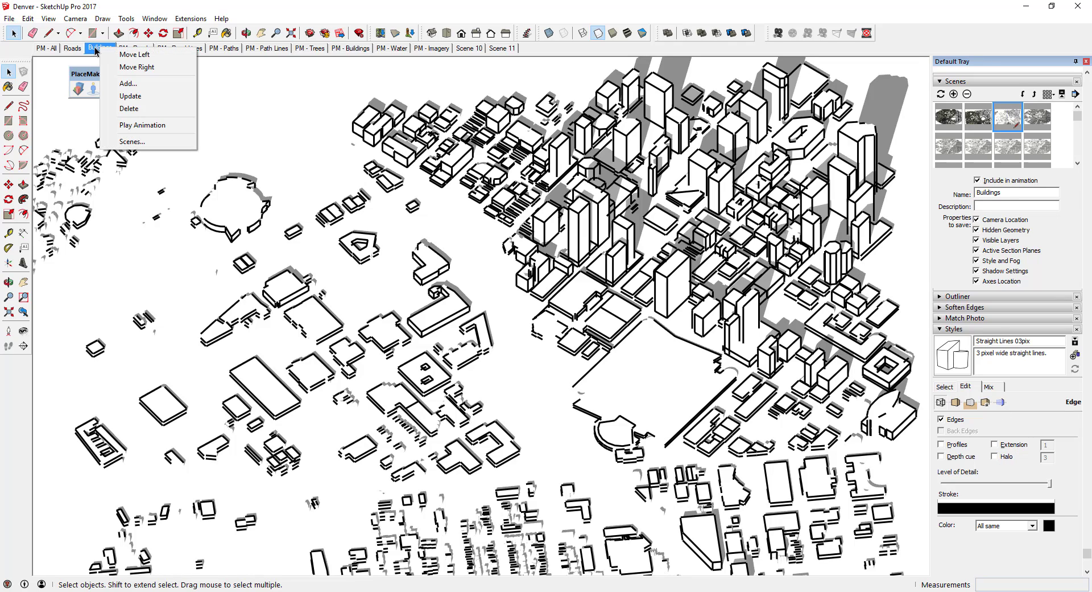
left_click(130, 96)
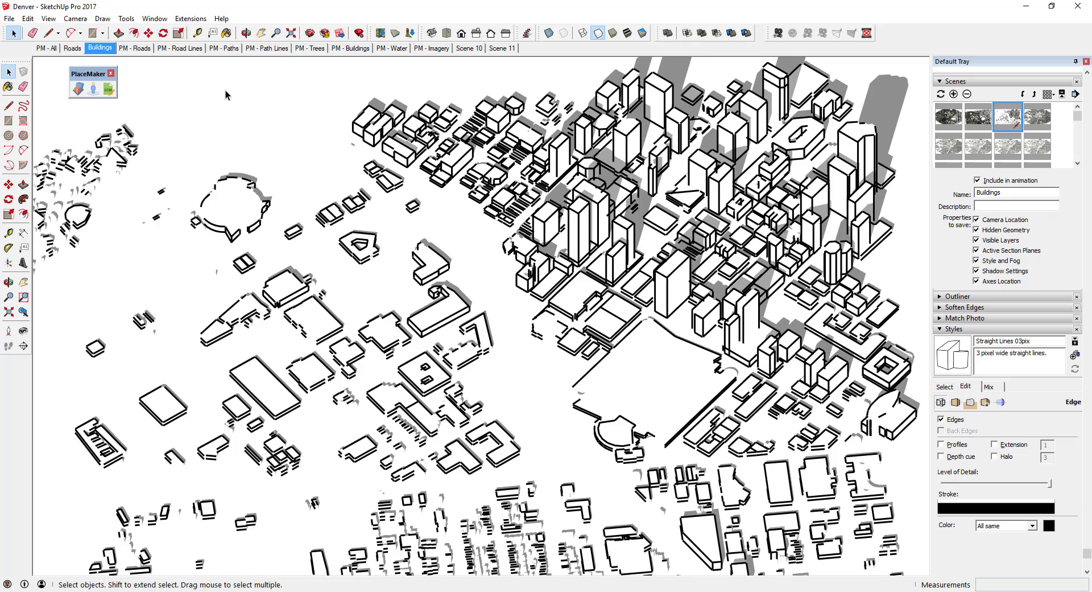
Step: In the Roads scene, hide every layer except PM - Roads and Layer0, and turn off axes
left_click(72, 49)
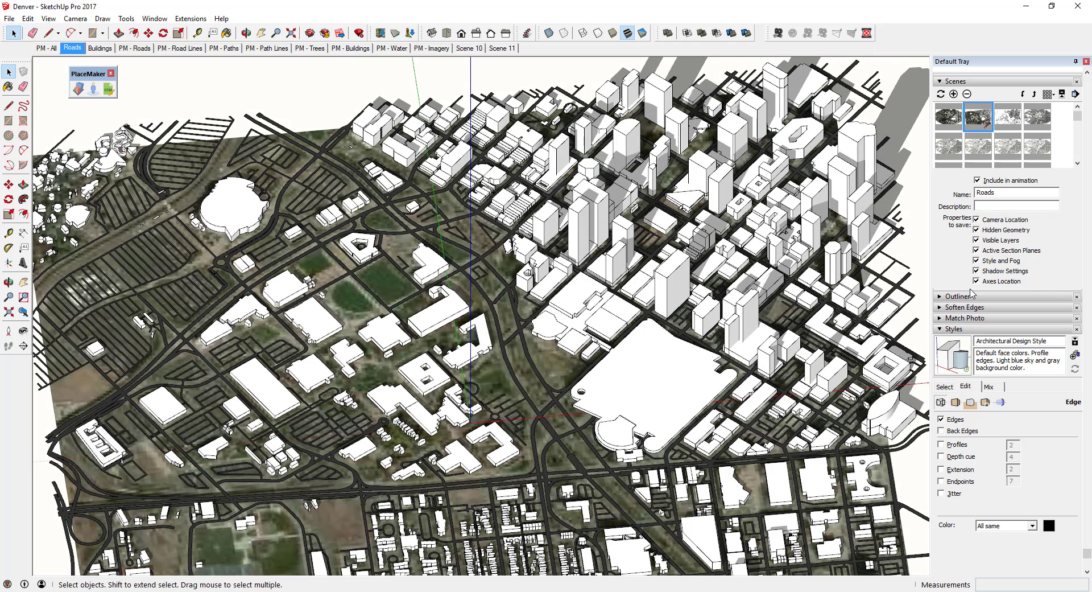
scroll(1023, 453, "down", 1)
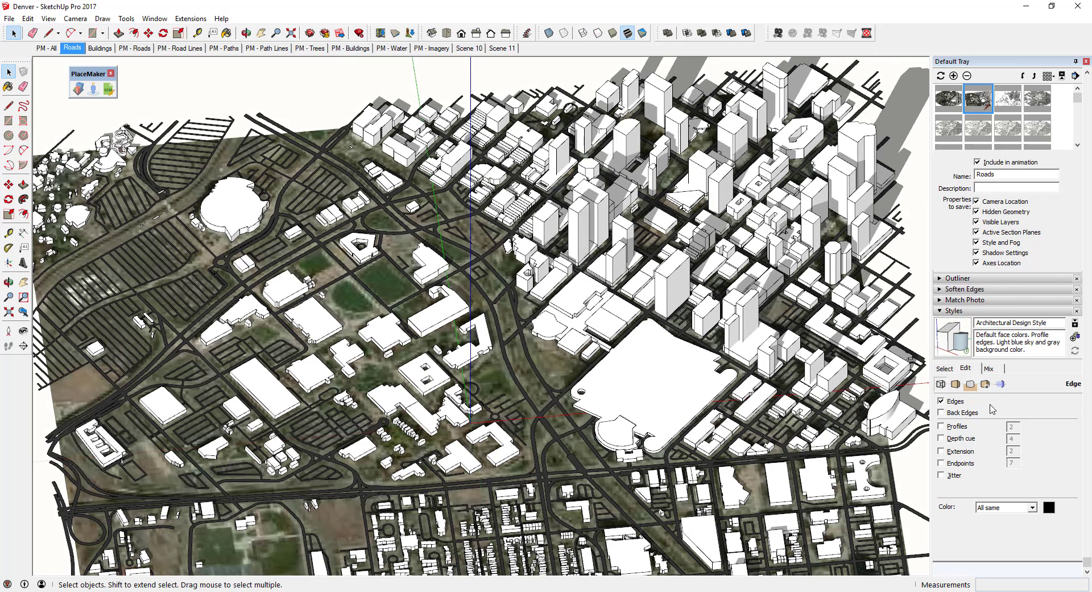
scroll(951, 285, "up", 10)
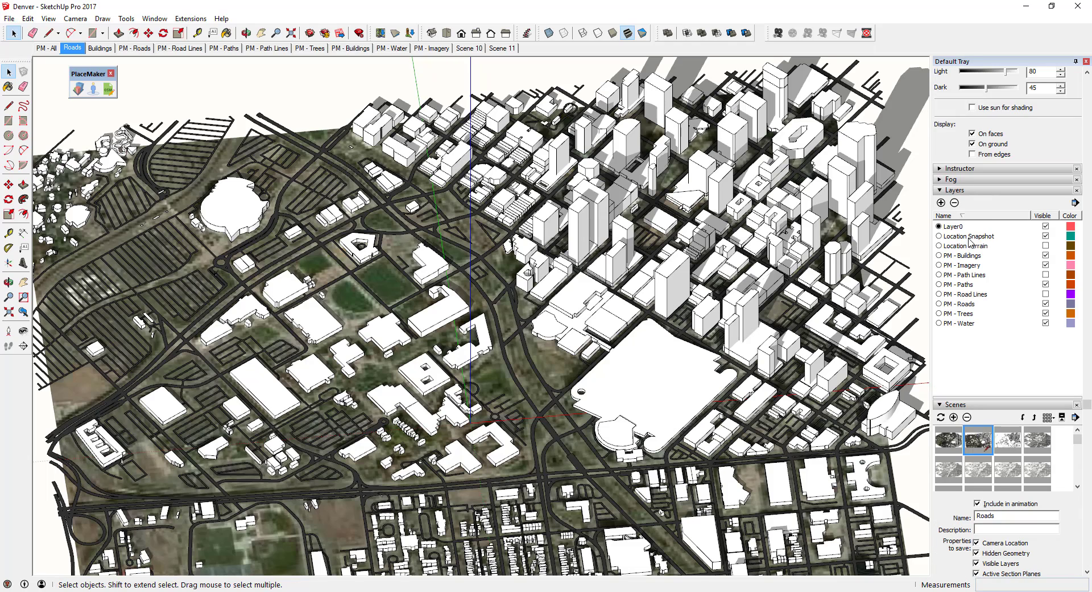
left_click(1046, 235)
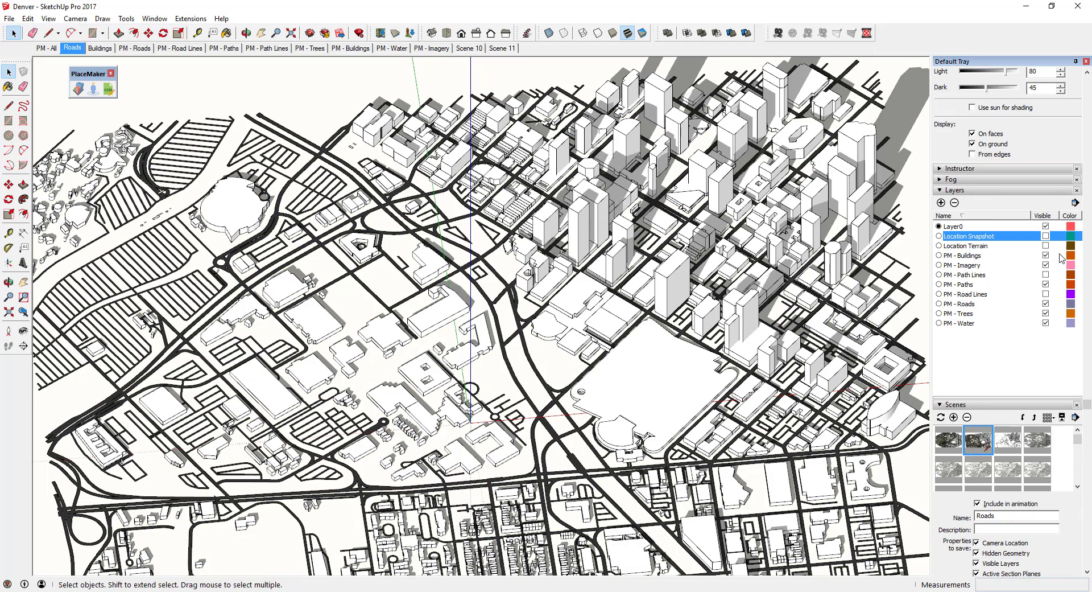
left_click(1046, 256)
left_click(1047, 265)
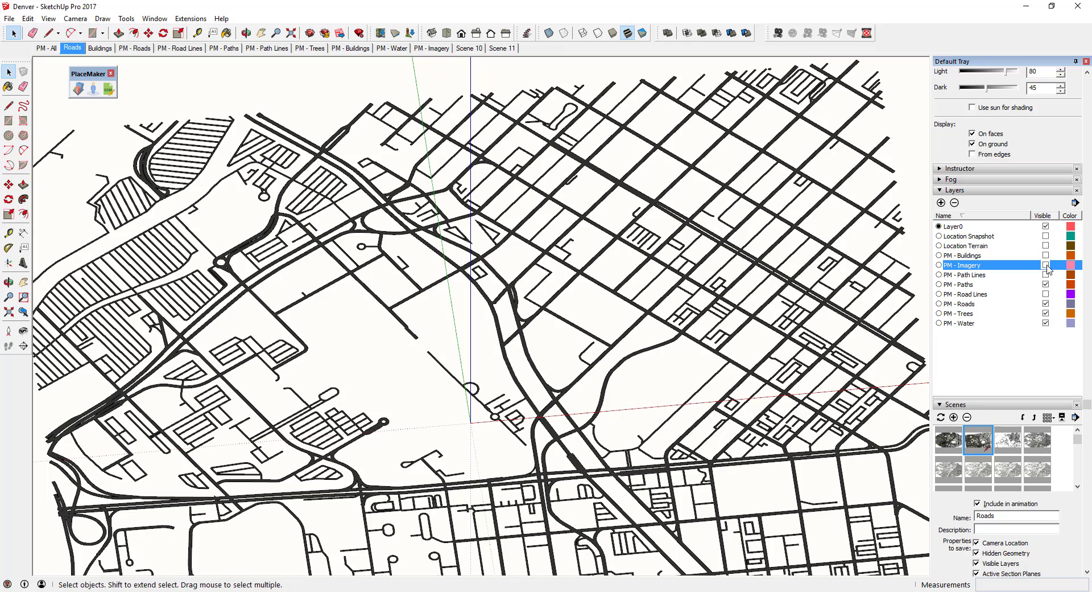
left_click(1046, 284)
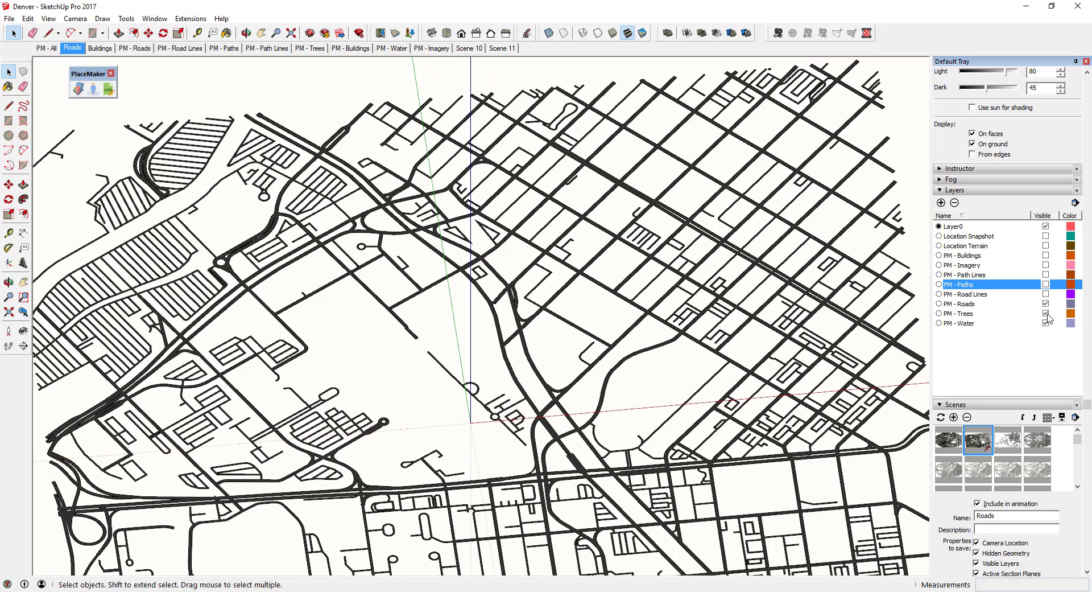
left_click(1045, 313)
left_click(1045, 323)
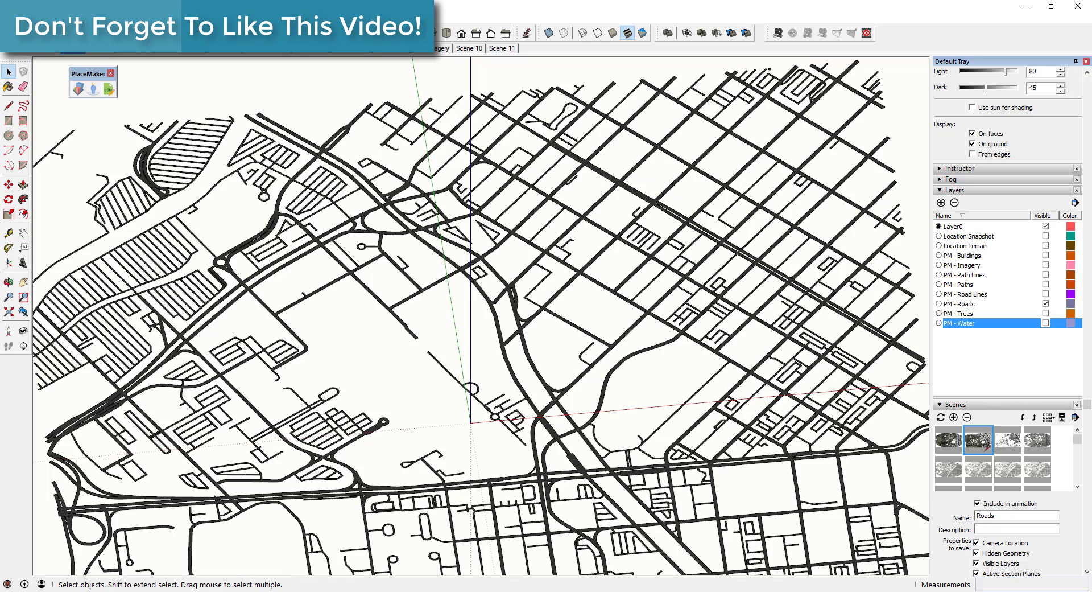
left_click(45, 17)
left_click(63, 97)
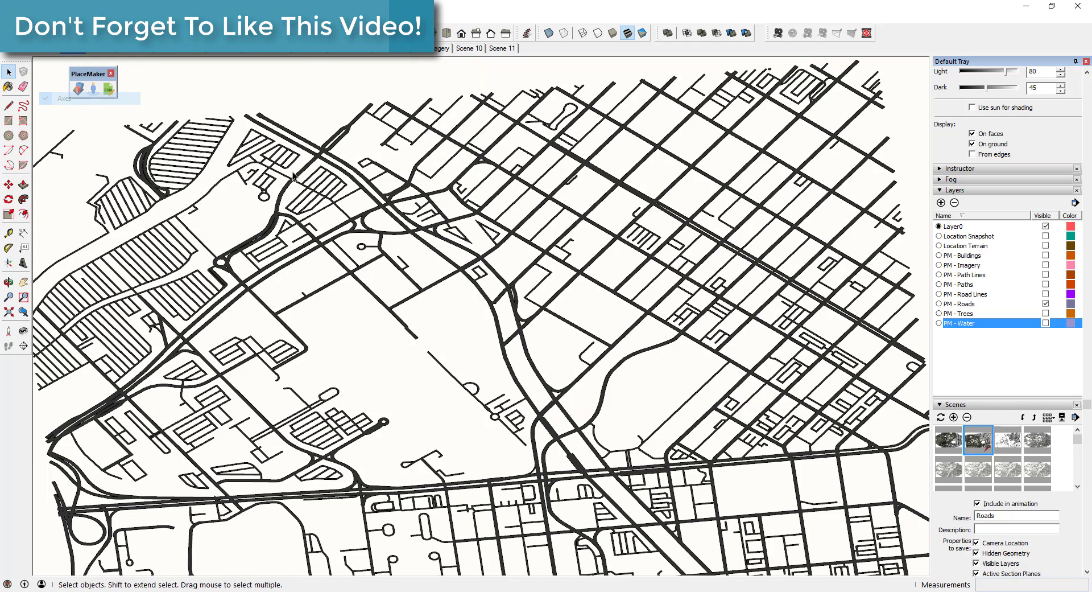
Step: Apply the Straight Lines 01pix style to the roads
scroll(979, 436, "down", 8)
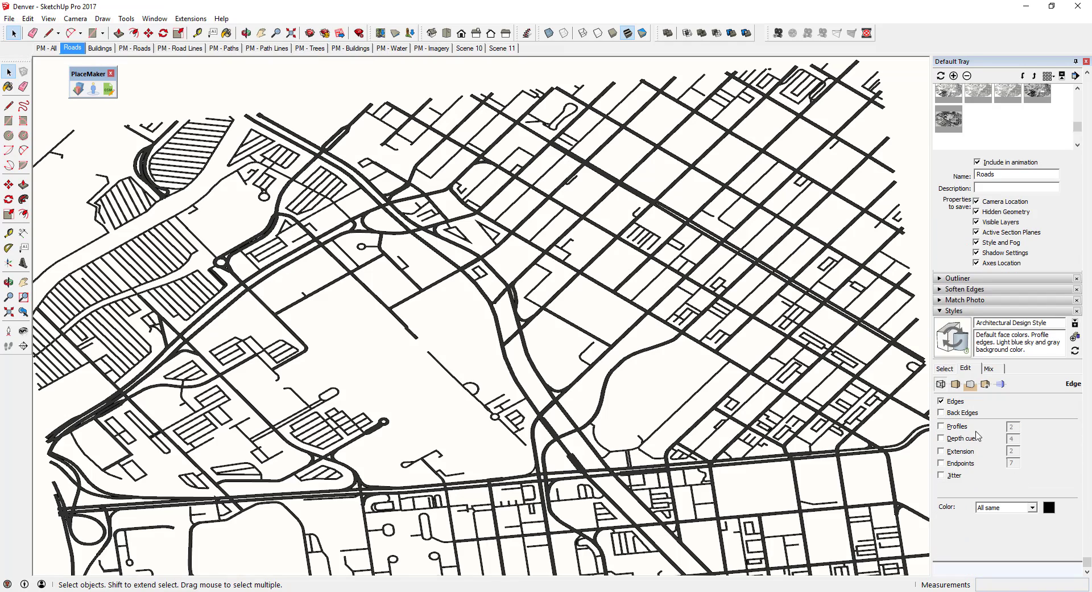
left_click(944, 369)
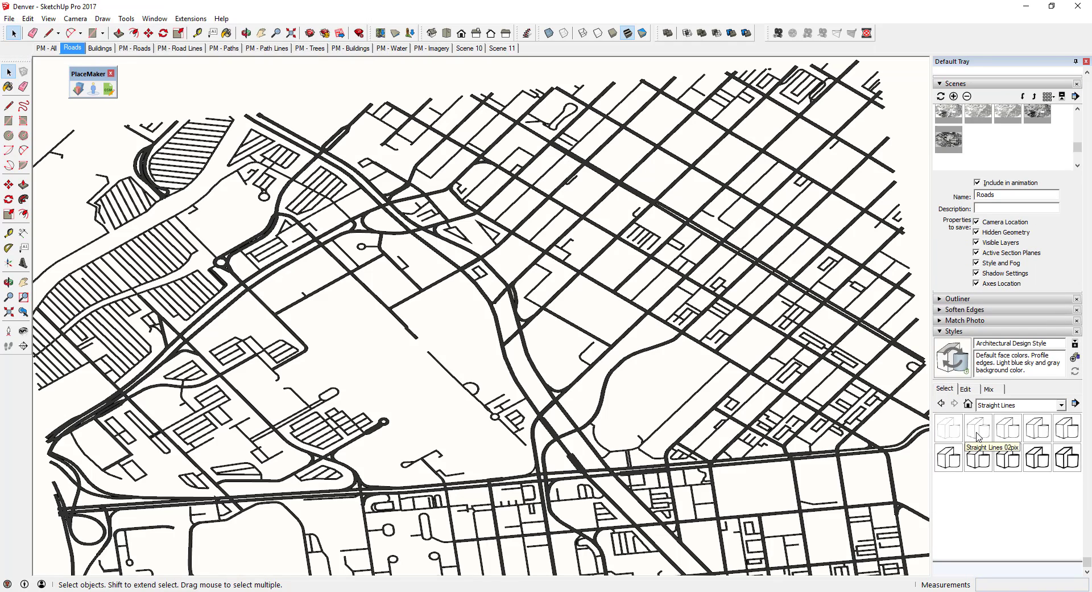
left_click(978, 436)
left_click(949, 431)
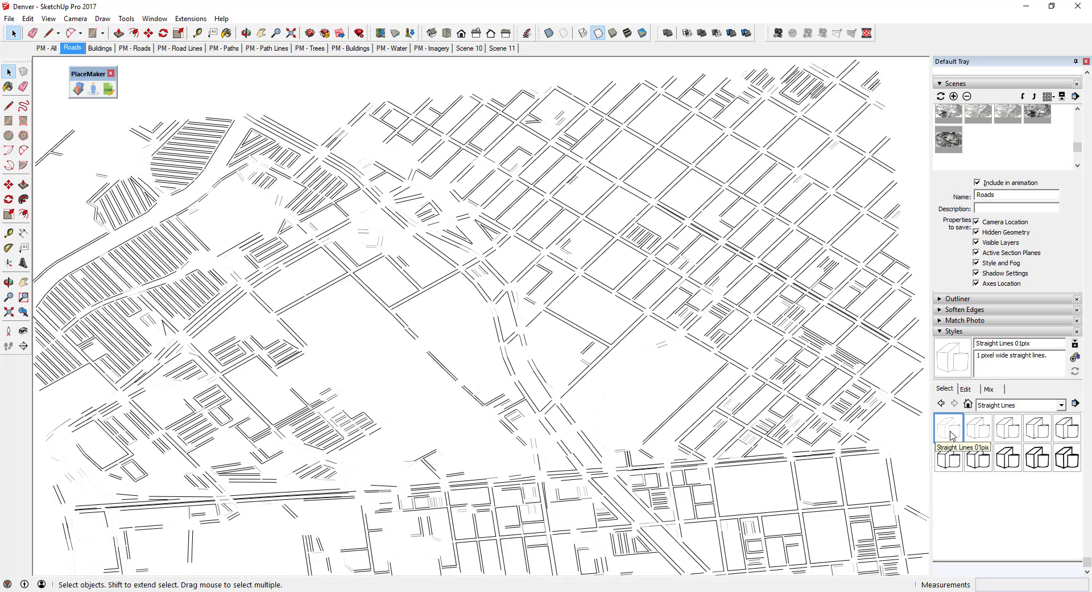
Step: Turn off edge Halo, maximize Level of Detail, and set faces to Shaded
left_click(966, 389)
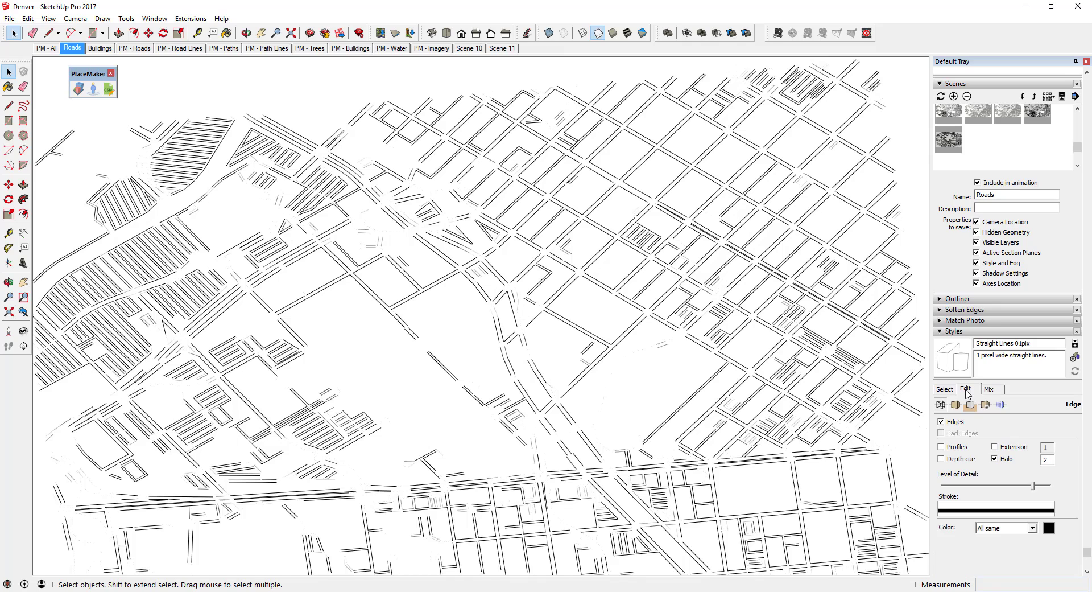
left_click(1005, 462)
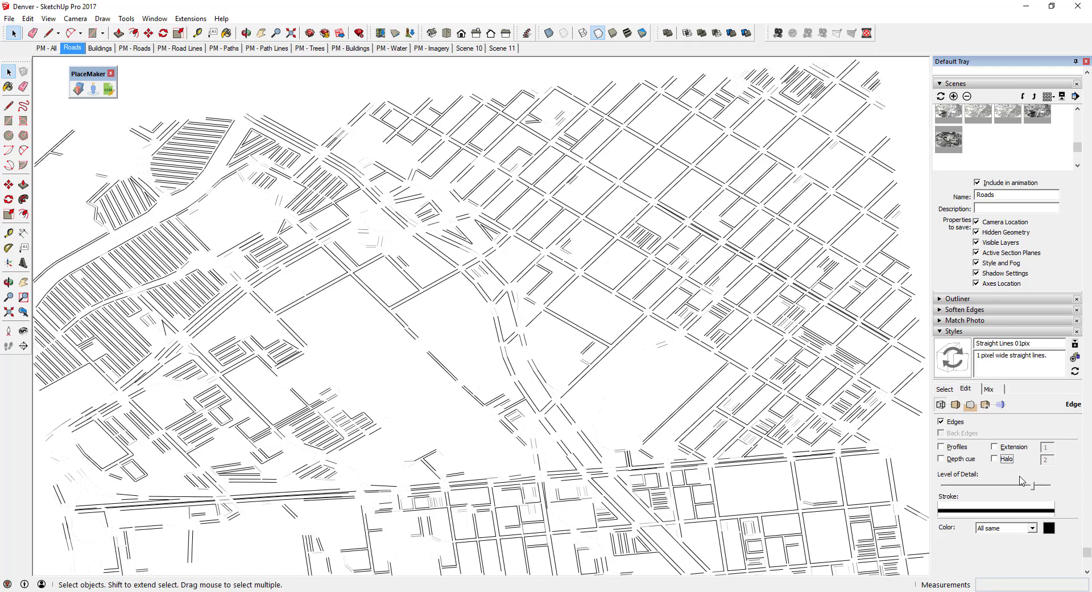
left_click_drag(1033, 487, 1064, 494)
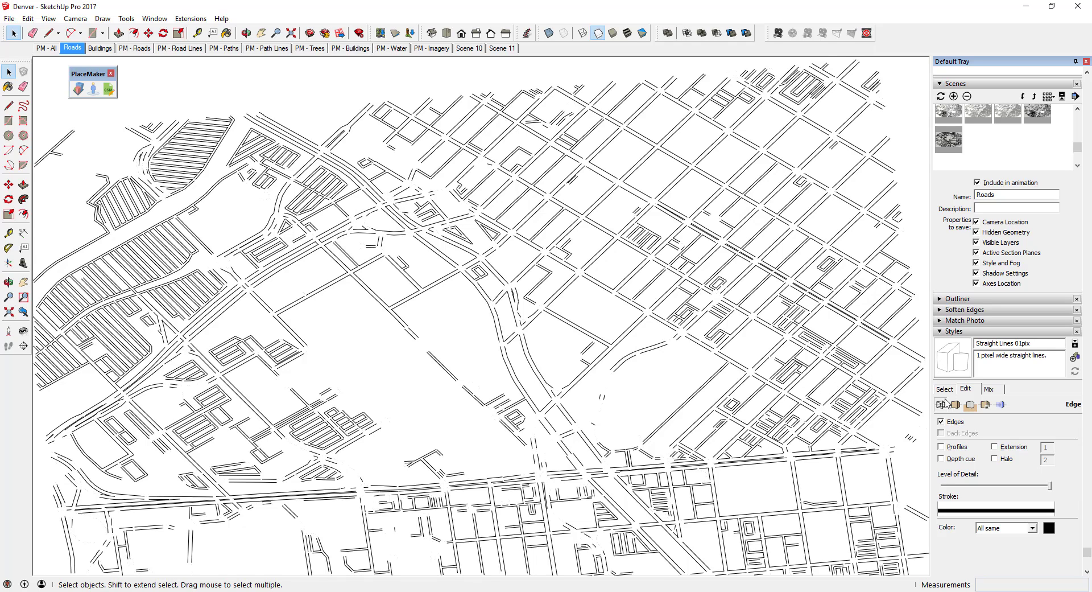
left_click(970, 405)
left_click(956, 405)
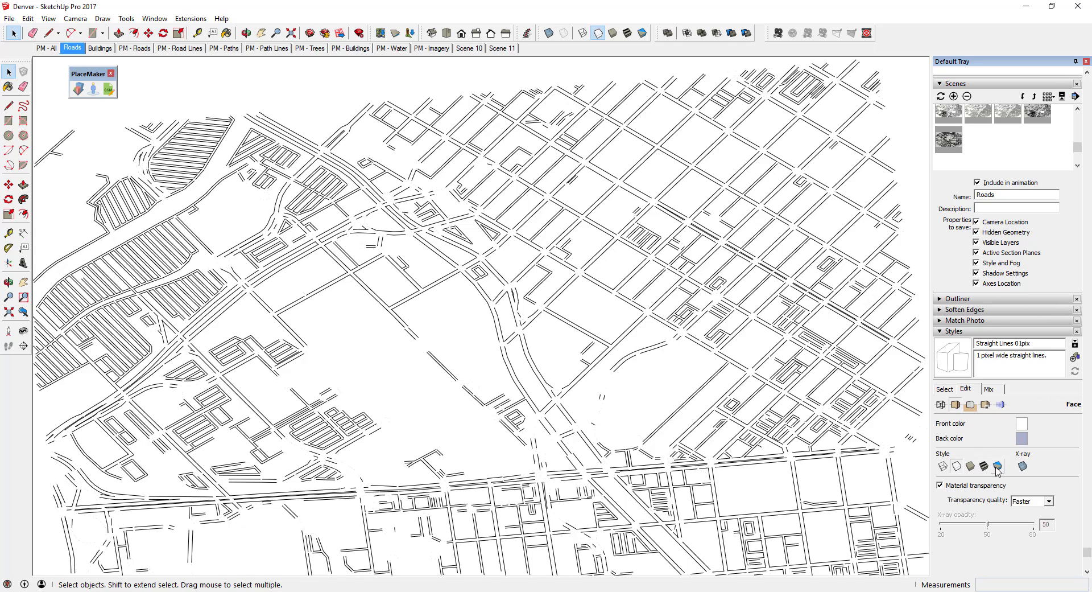
left_click(972, 466)
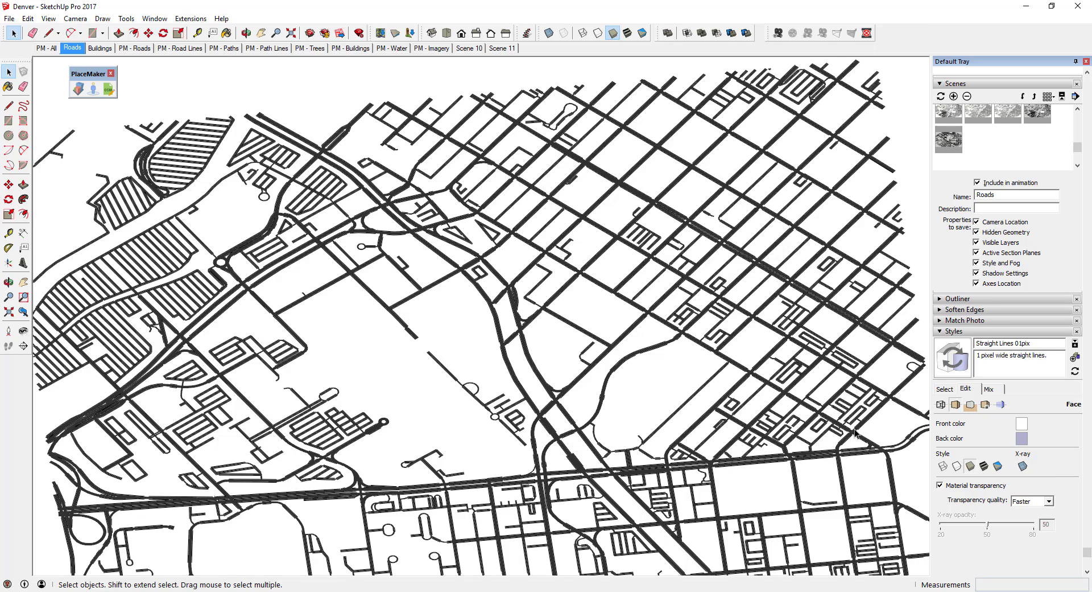
Step: Save the style changes and update the Roads scene with them
left_click(965, 366)
right_click(72, 49)
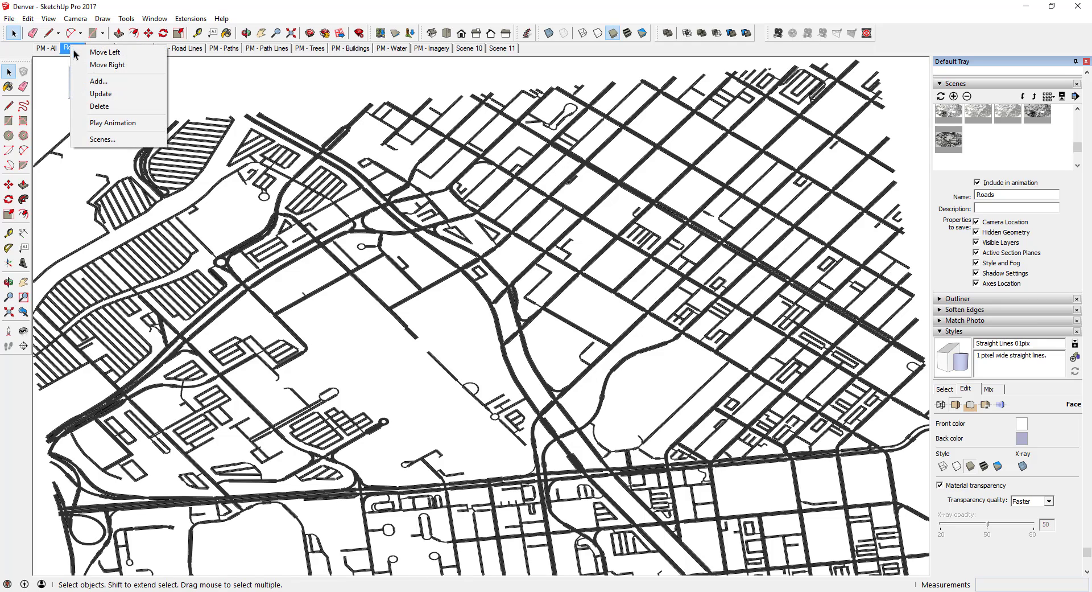
left_click(91, 95)
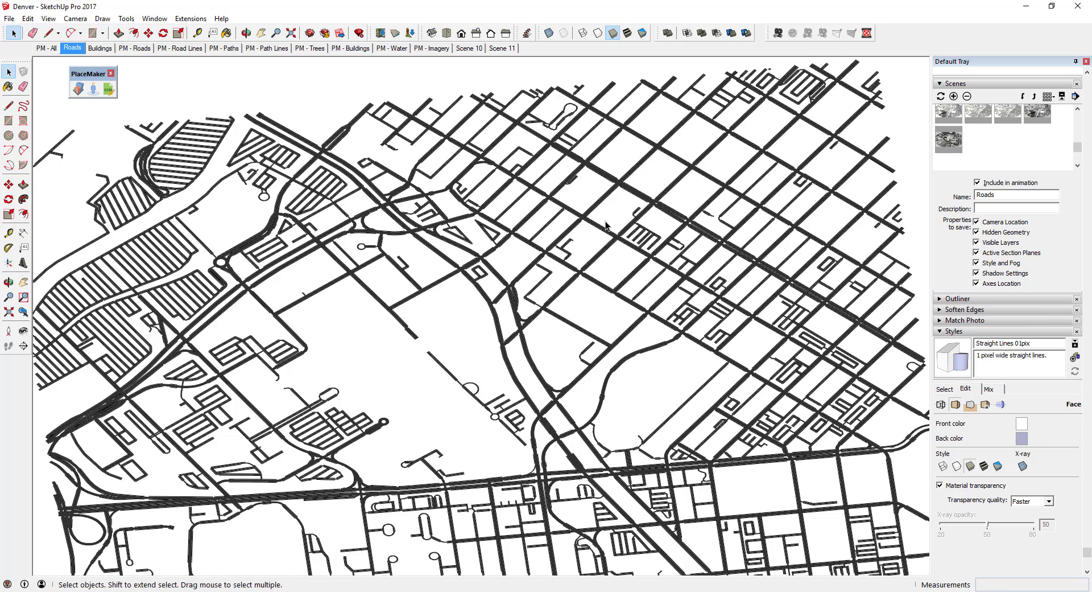
Step: Return to the Buildings scene and save the Denver model
left_click(94, 50)
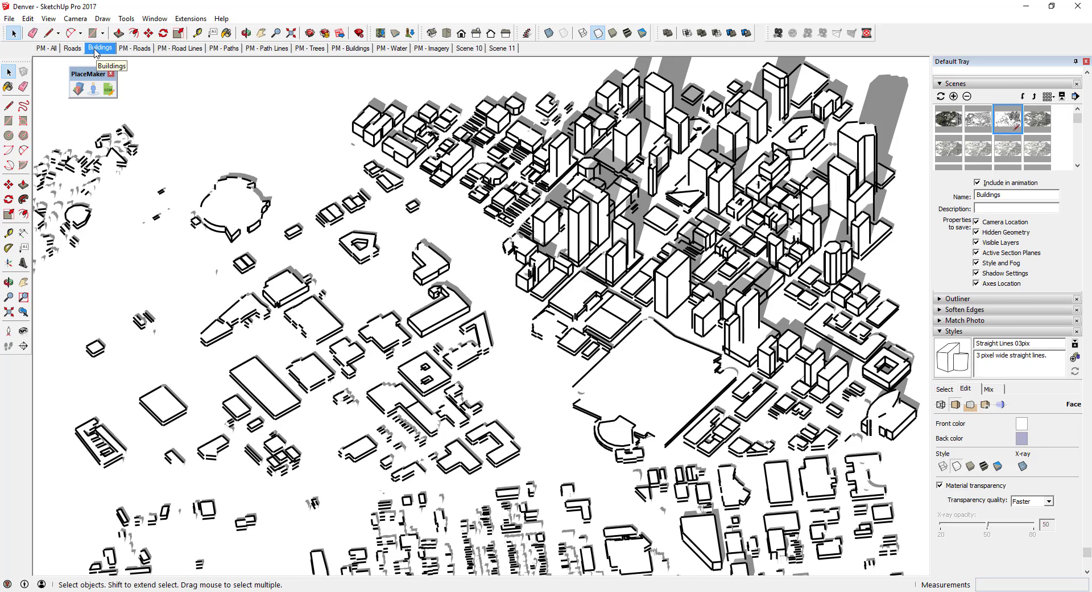
left_click(9, 18)
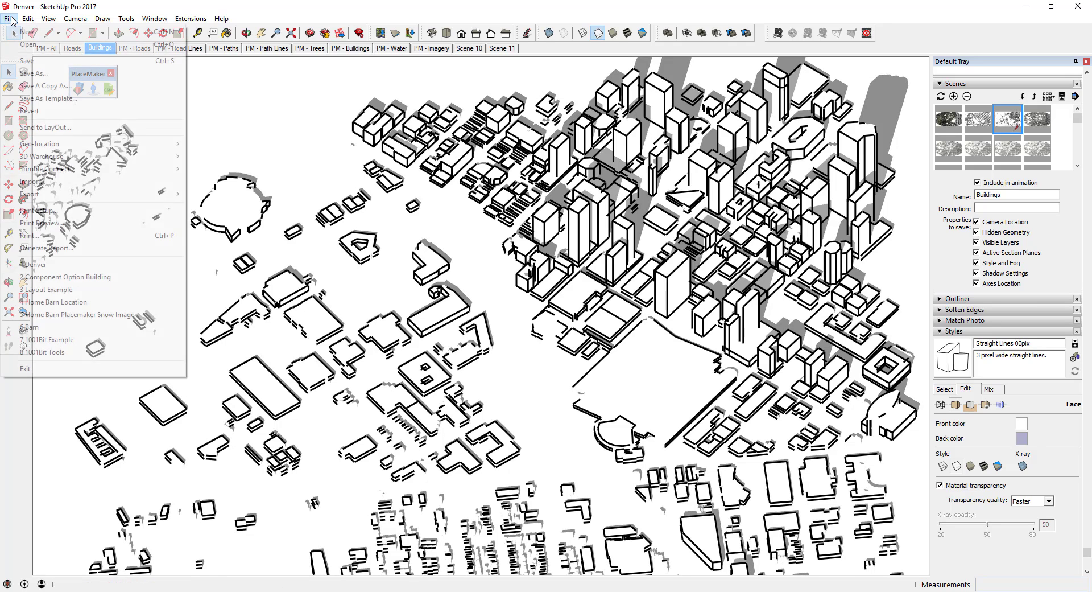
left_click(33, 63)
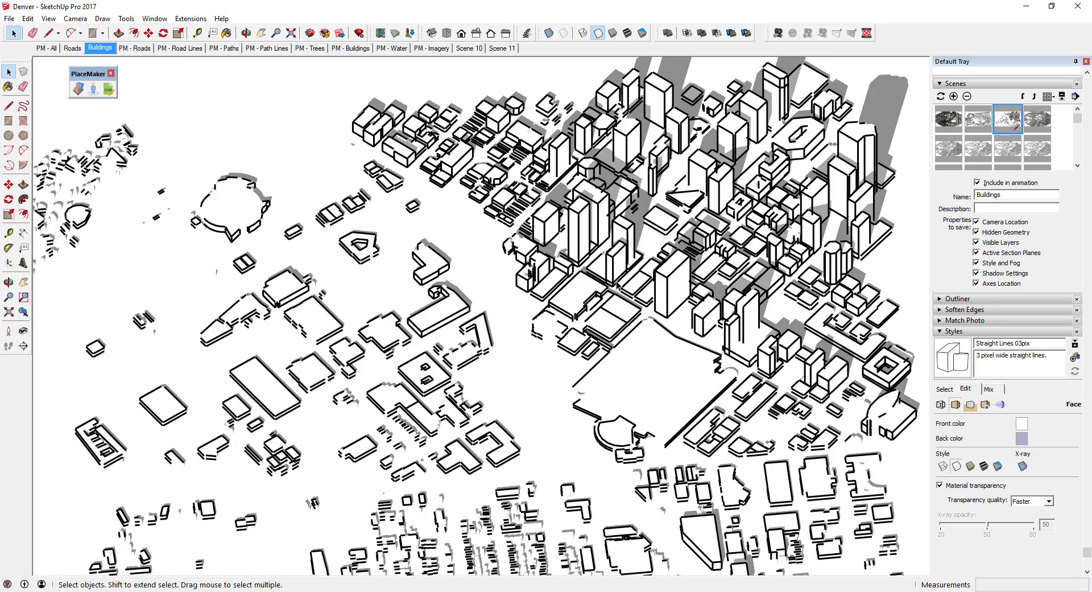
left_click(9, 18)
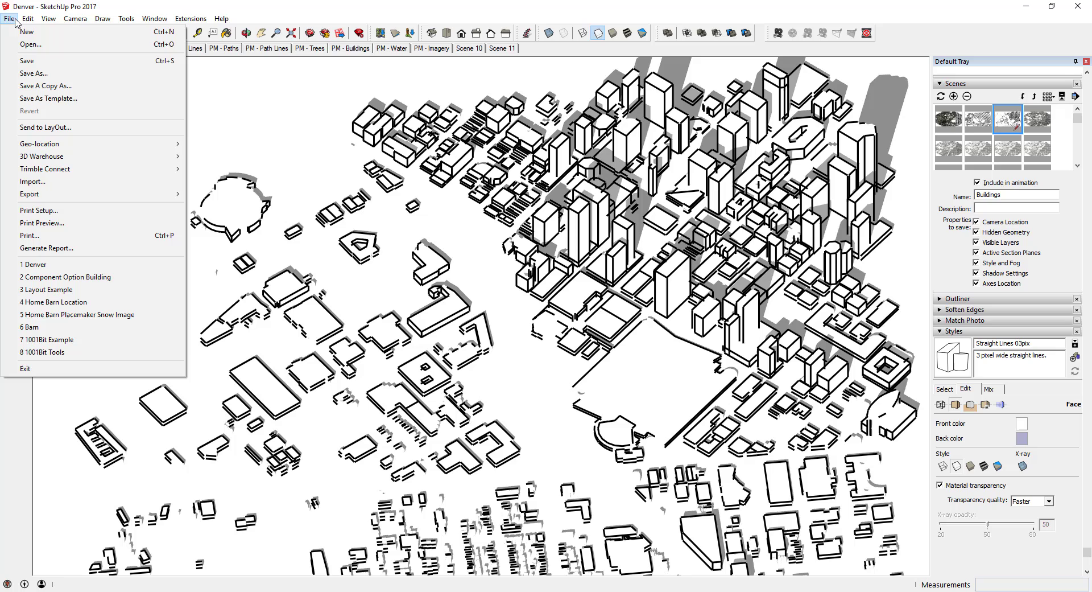
Step: Send the Buildings view to LayOut as a new A3 Landscape document
left_click(69, 127)
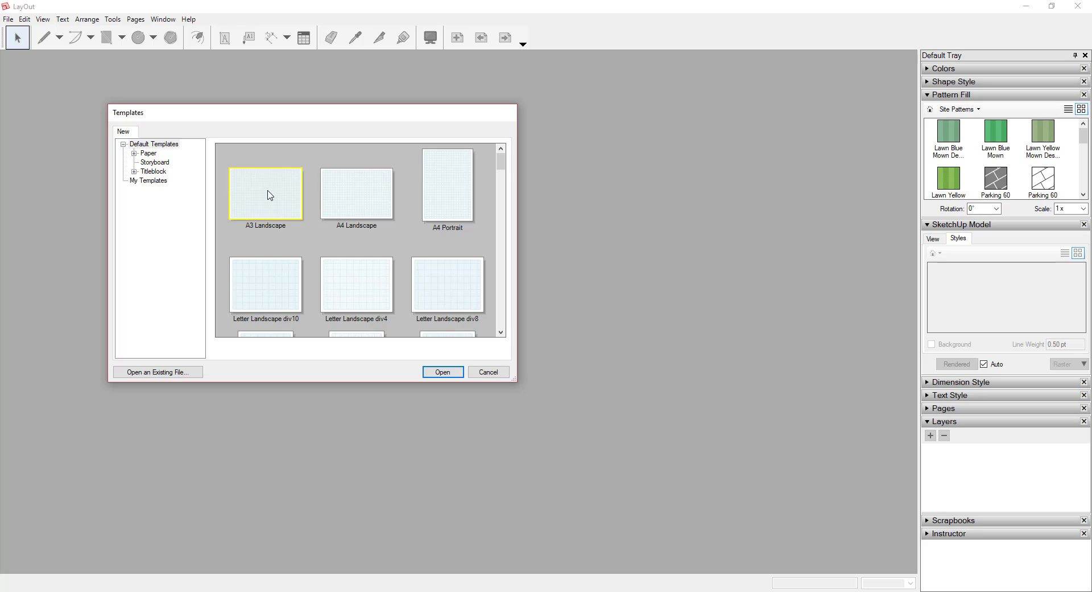
left_click(445, 372)
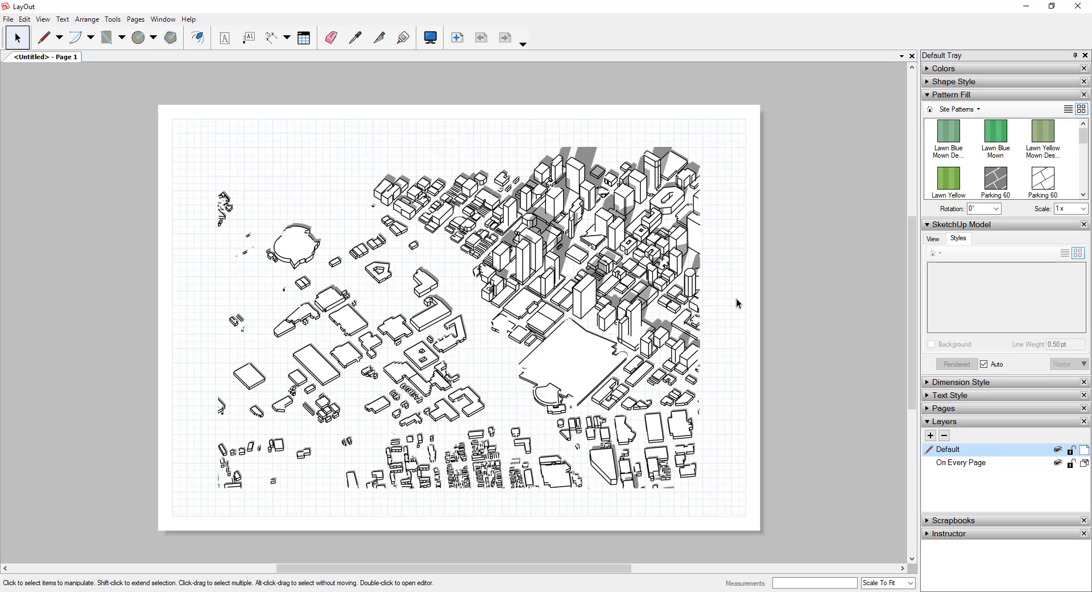
Step: Zoom in on the page, then select and deselect the placed Buildings model viewport
scroll(510, 329, "up", 1)
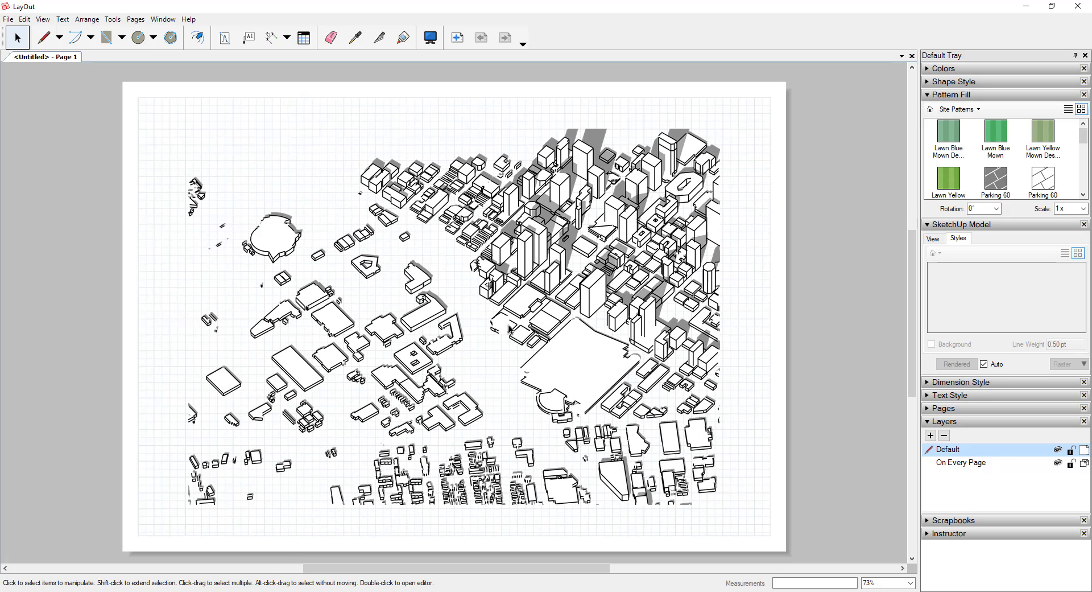
left_click(683, 286)
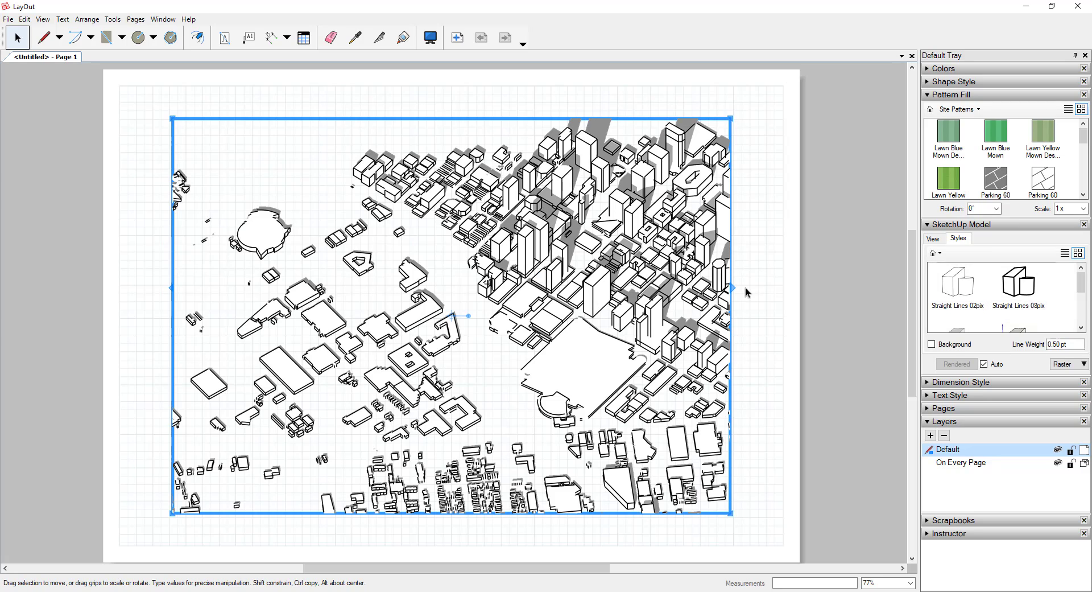
left_click(754, 293)
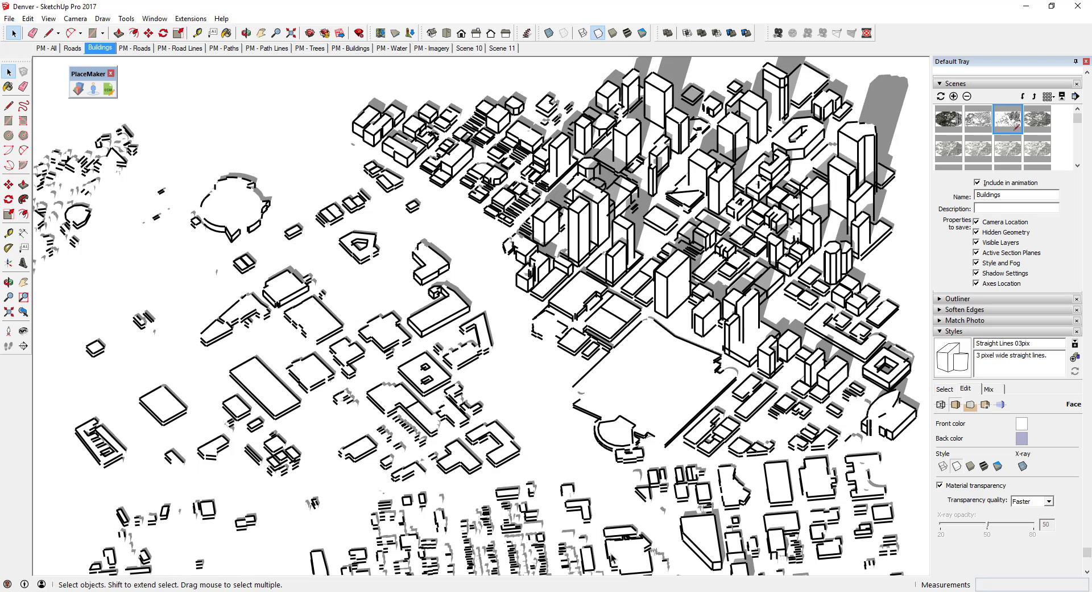
Step: Switch SketchUp to the Roads scene and send it to LayOut
left_click(74, 49)
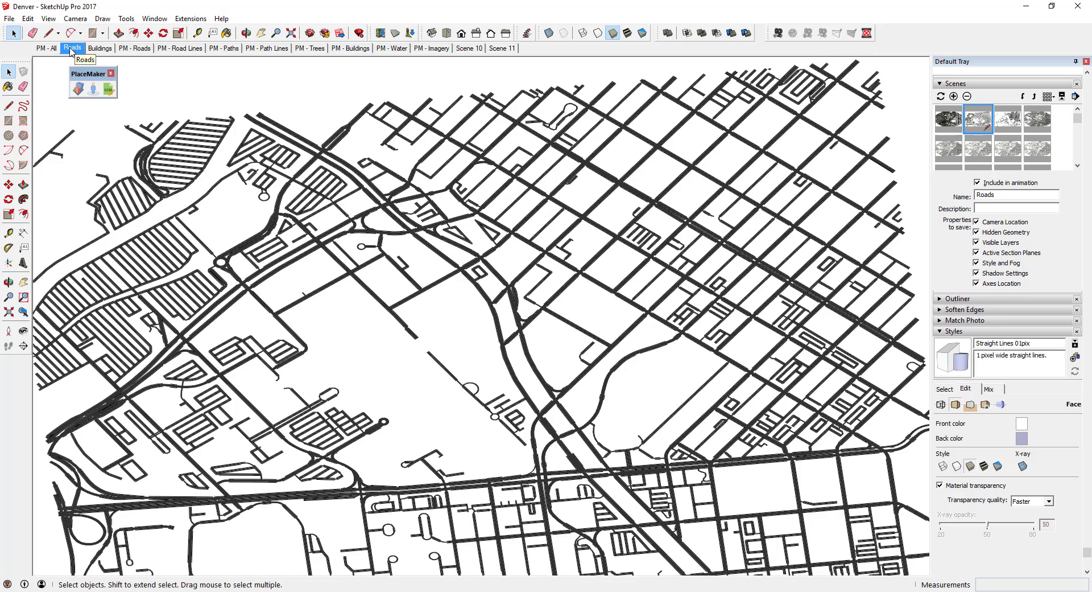
left_click(9, 18)
left_click(44, 128)
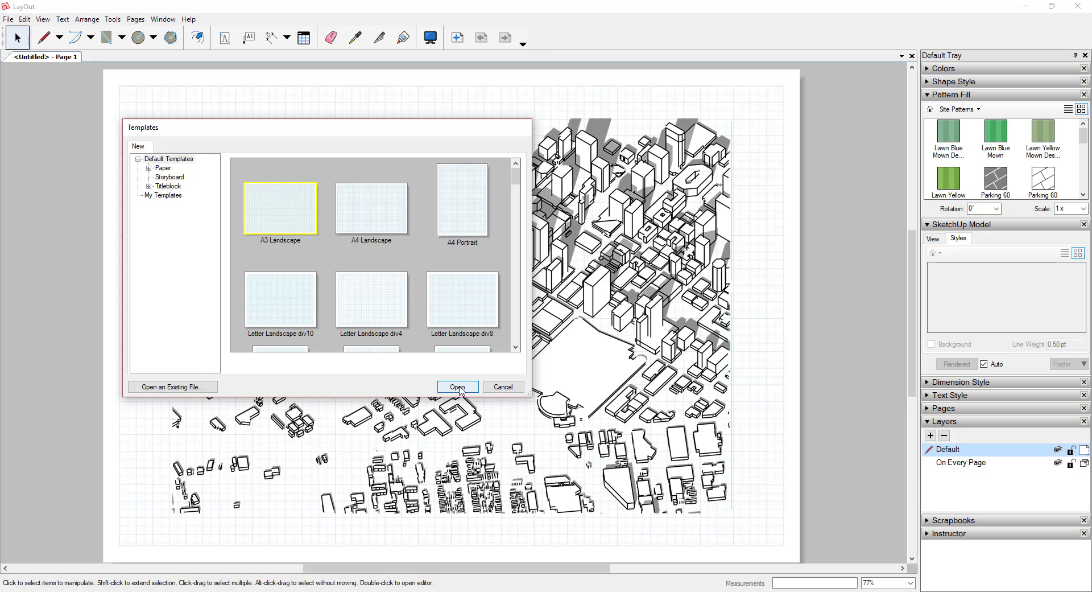
Step: Place the sent model on the page and drag its viewport slightly off the first one
left_click(459, 387)
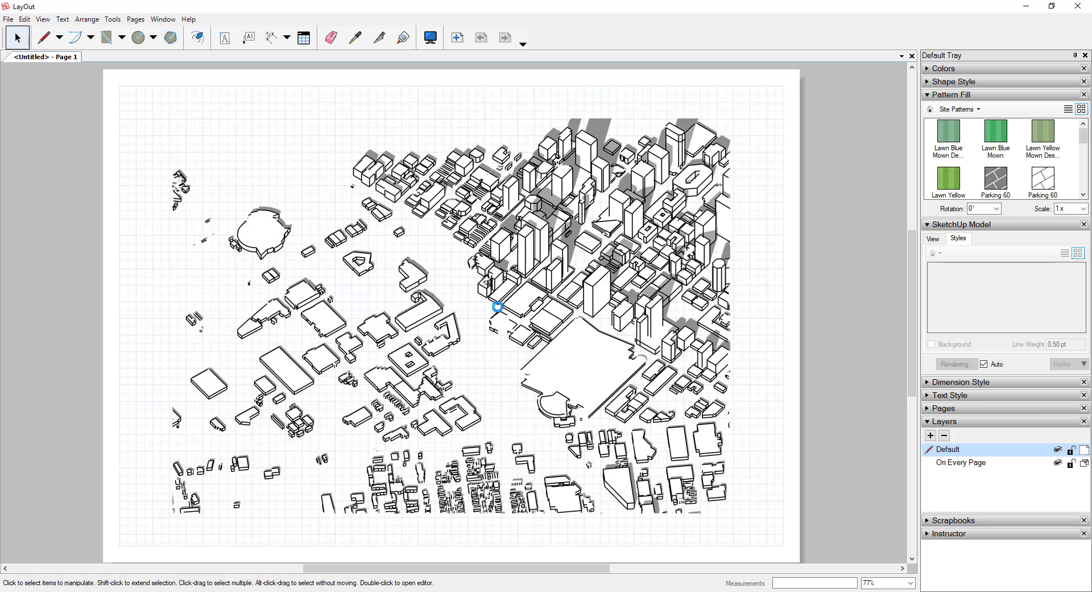
left_click(691, 297)
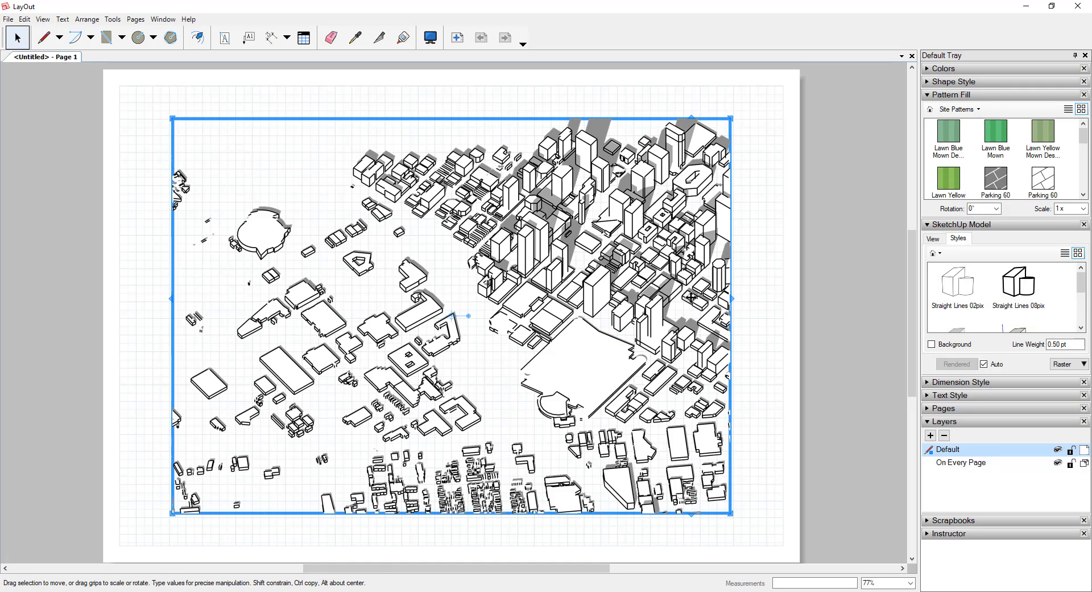
right_click(664, 246)
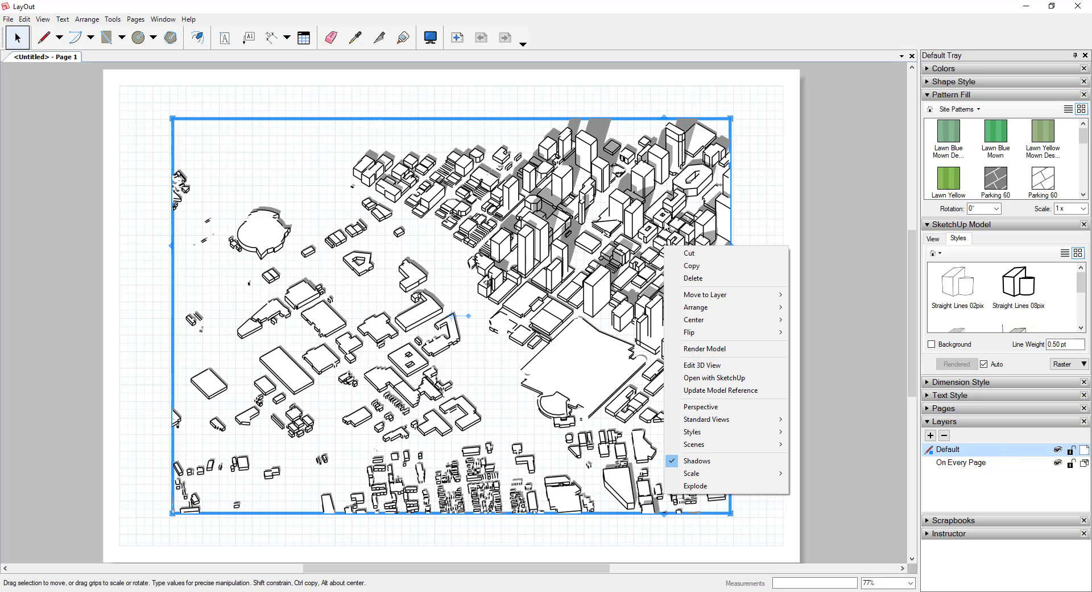
left_click(660, 226)
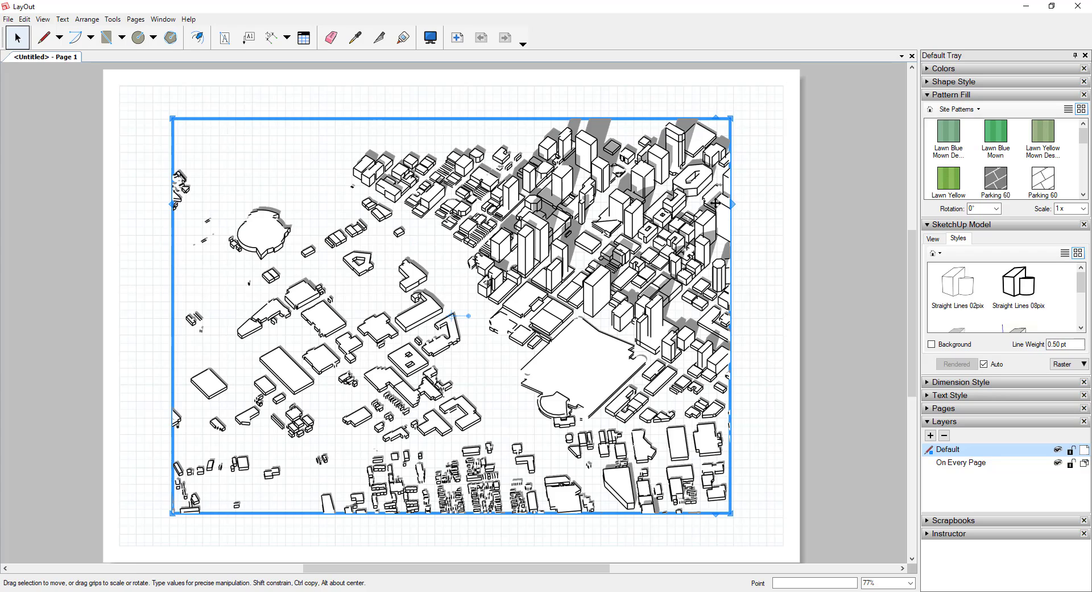
left_click_drag(716, 203, 677, 208)
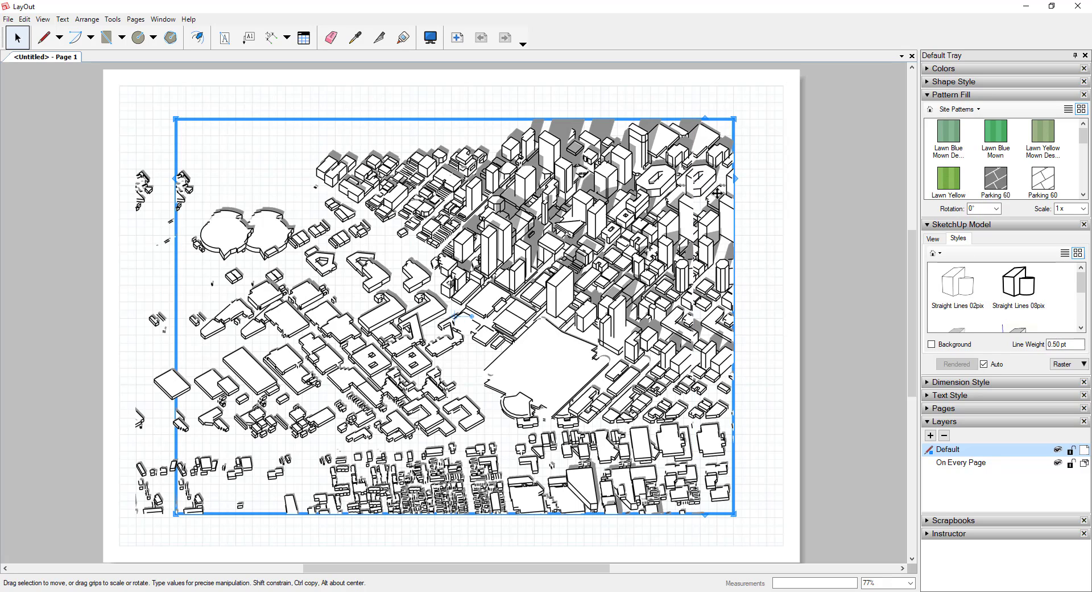
Step: Add two new layers named Buildings and Roads in the Layers panel
left_click(931, 436)
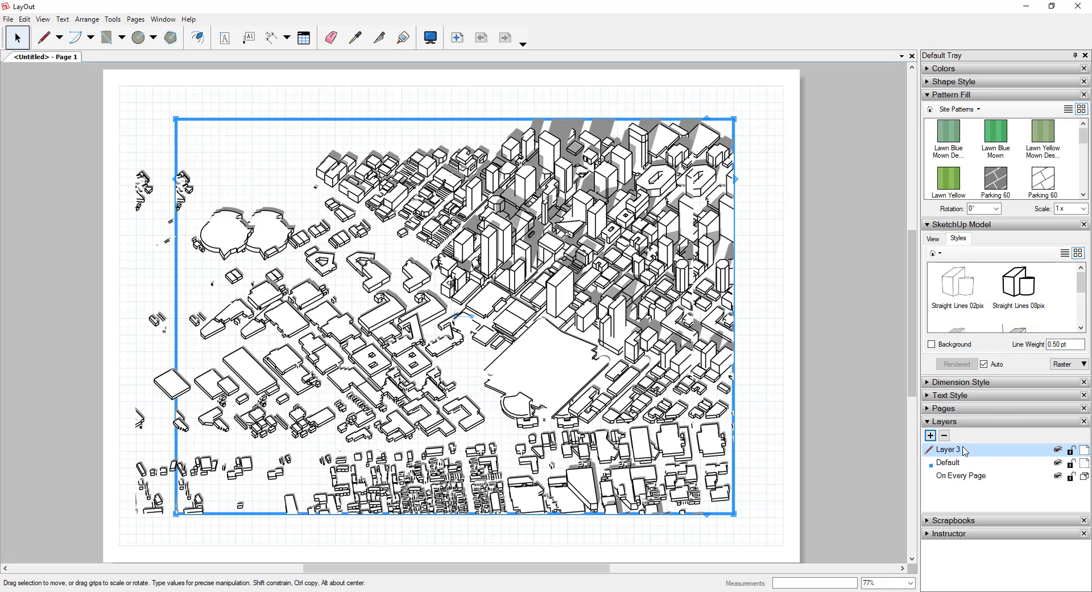
double_click(946, 449)
type("Buildings")
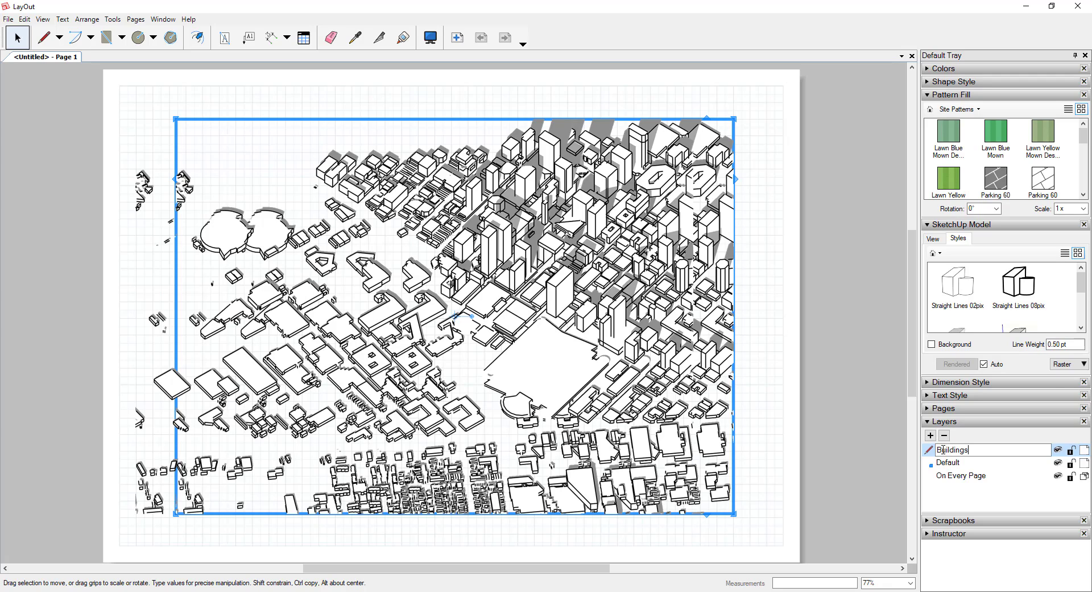
key("Return")
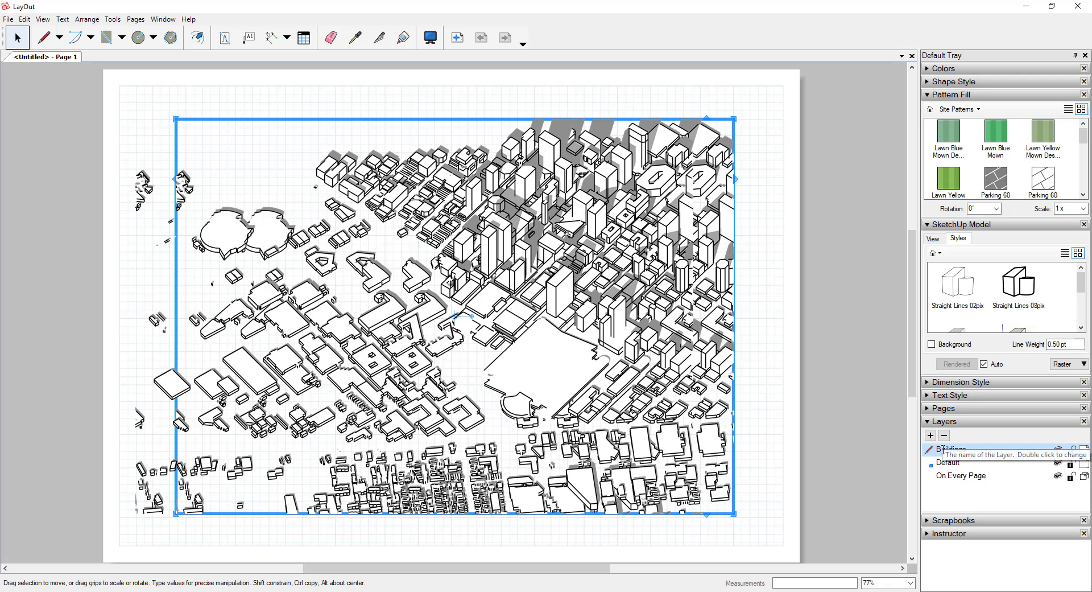
left_click(931, 435)
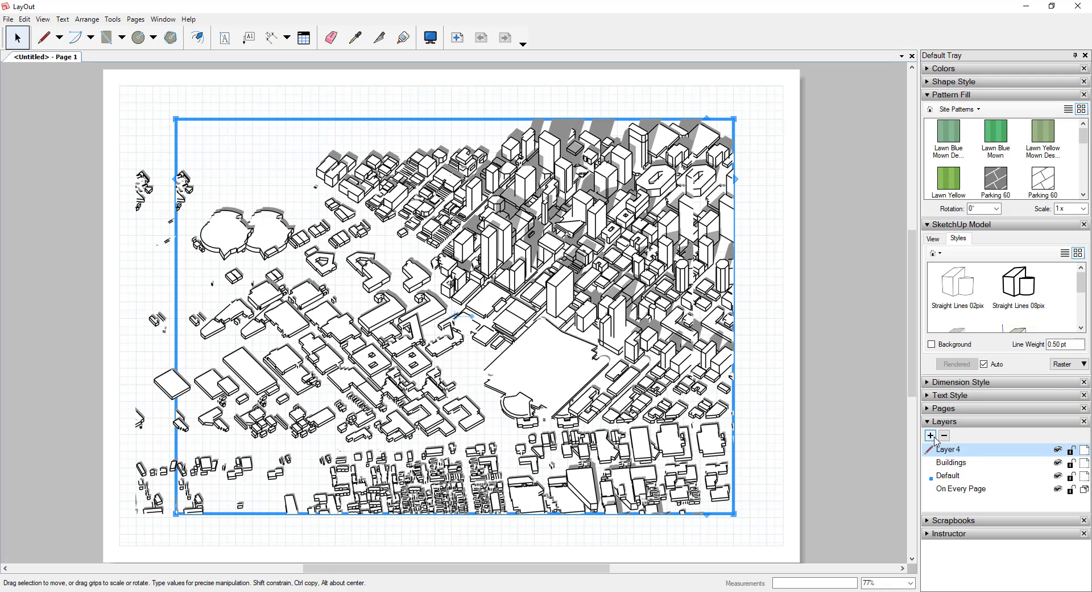
double_click(944, 451)
type("Roads")
Step: Move the selected model viewport onto the Buildings layer
right_click(722, 269)
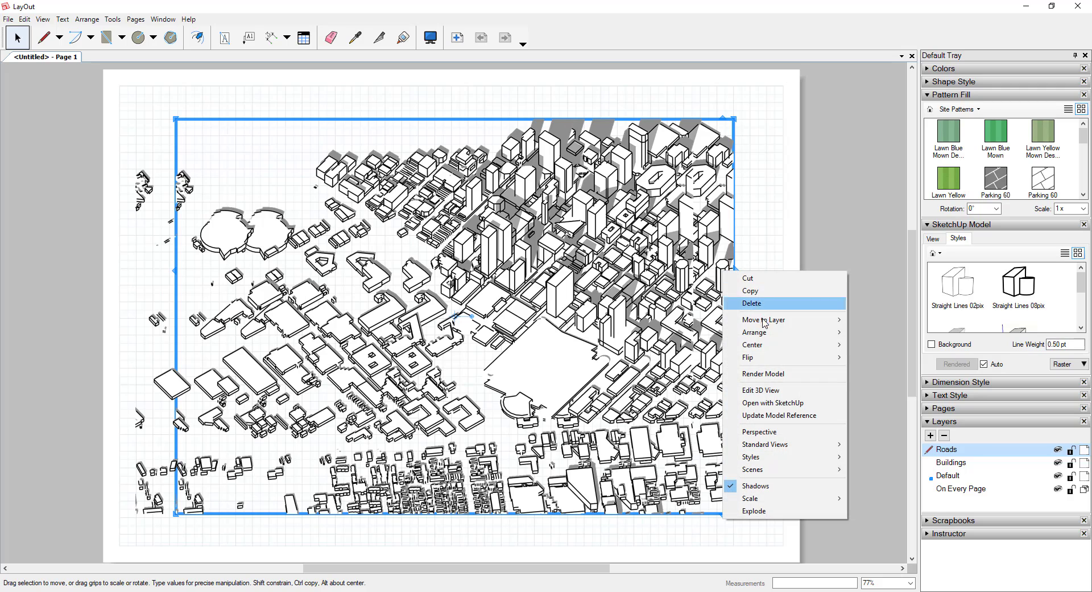
mouse_move(768, 323)
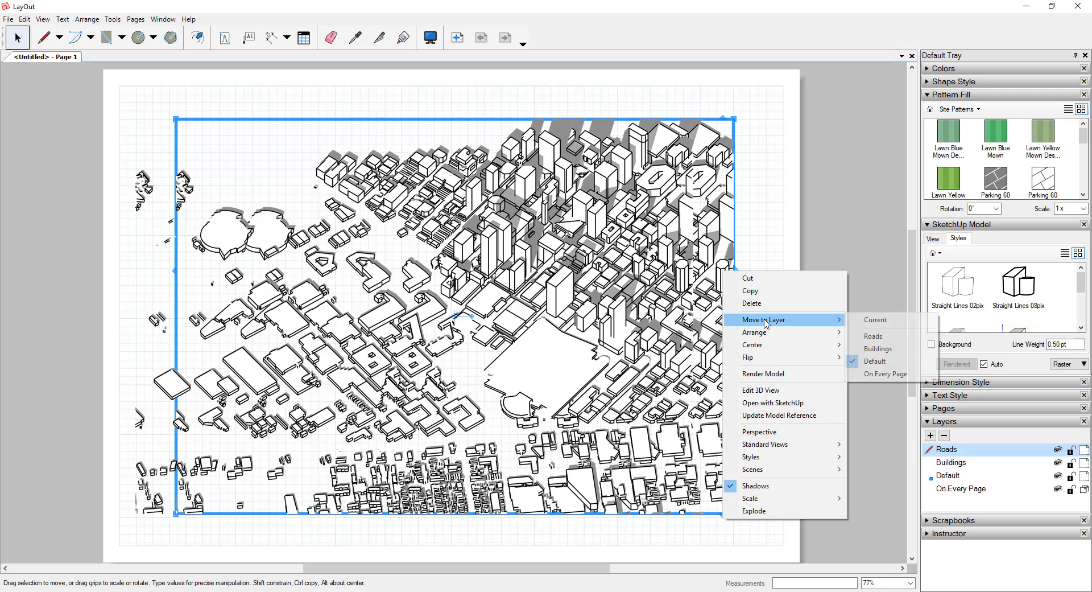
left_click(883, 349)
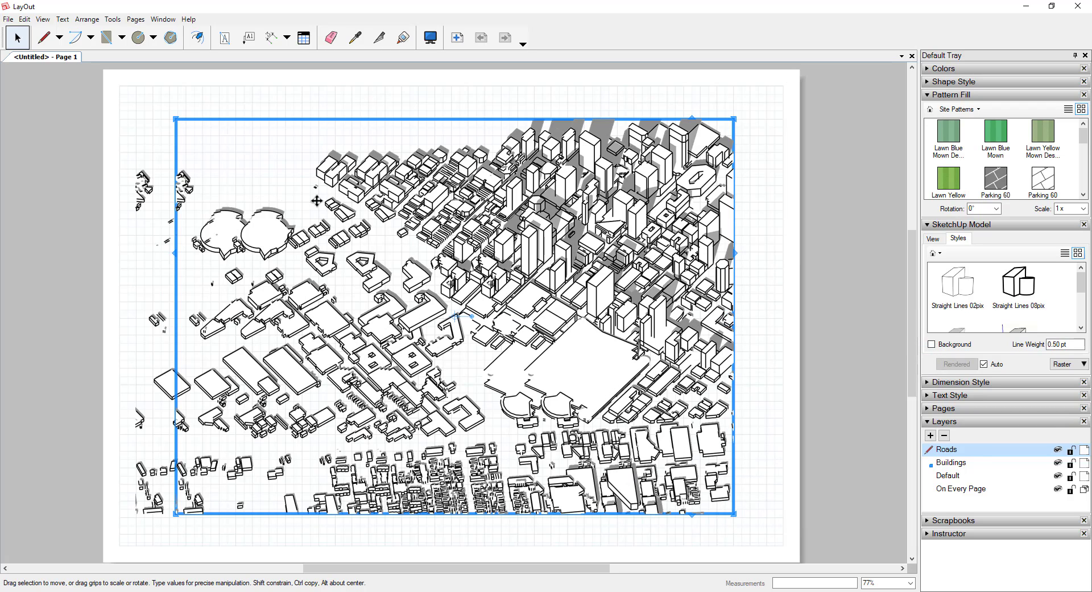
left_click(151, 192)
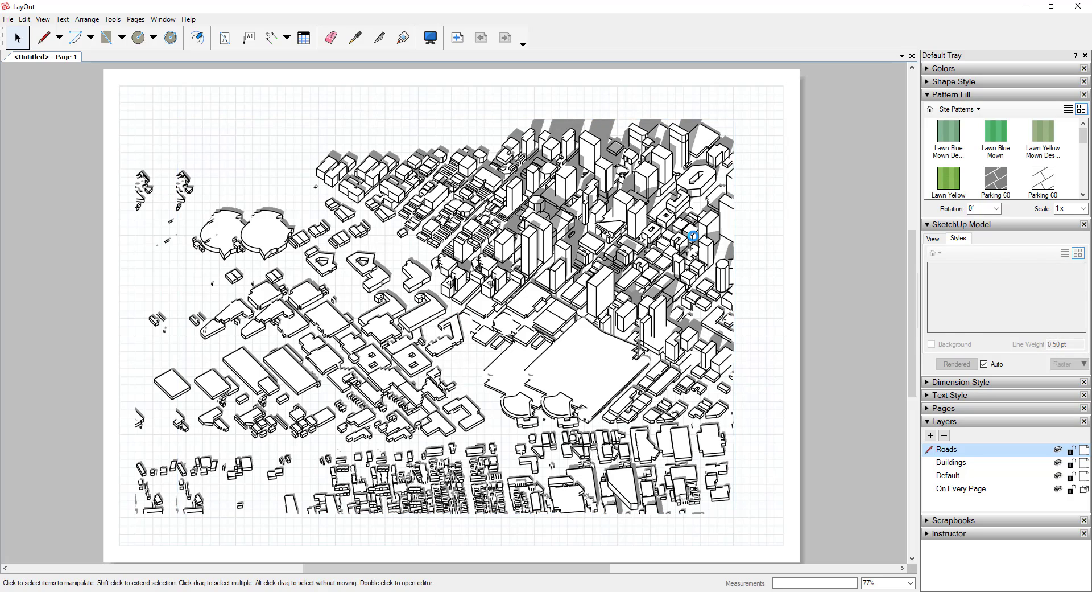
Step: Select the model viewport and shift it left, then back right on the page
left_click(693, 235)
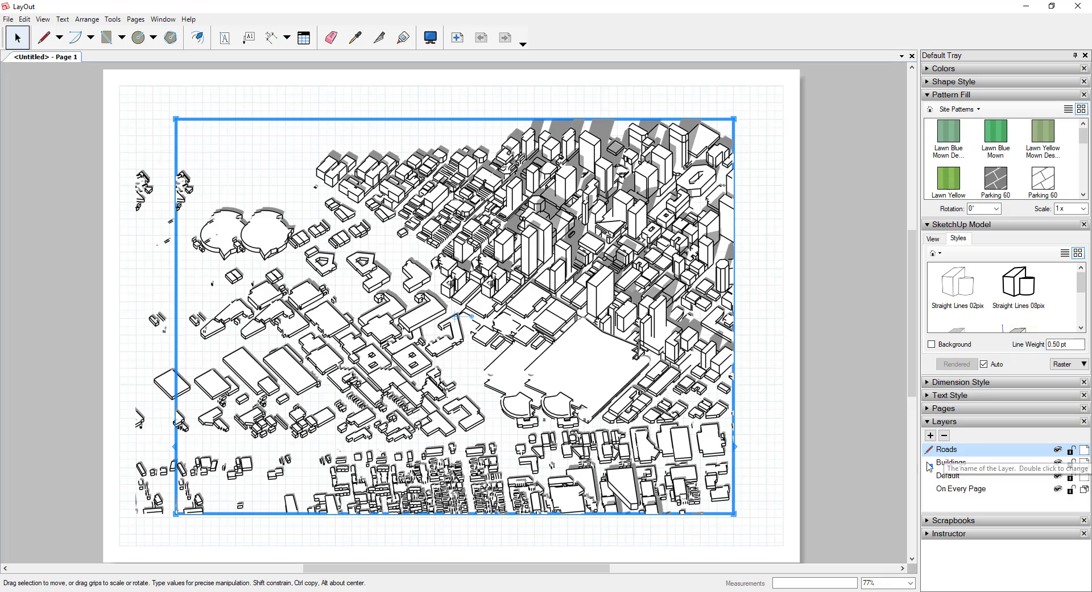
left_click_drag(143, 193, 103, 193)
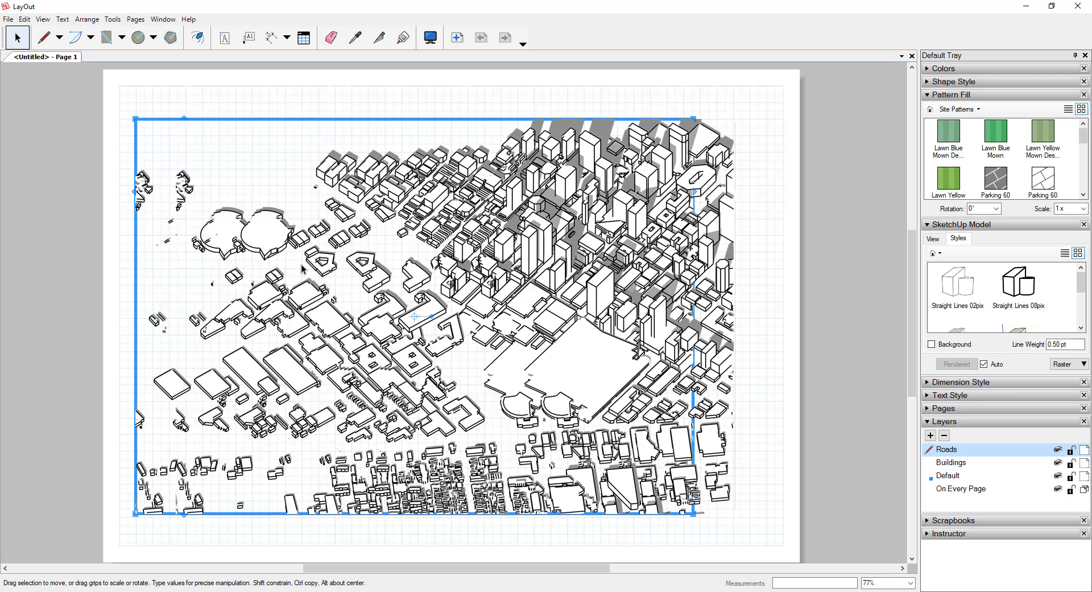
left_click_drag(149, 190, 186, 190)
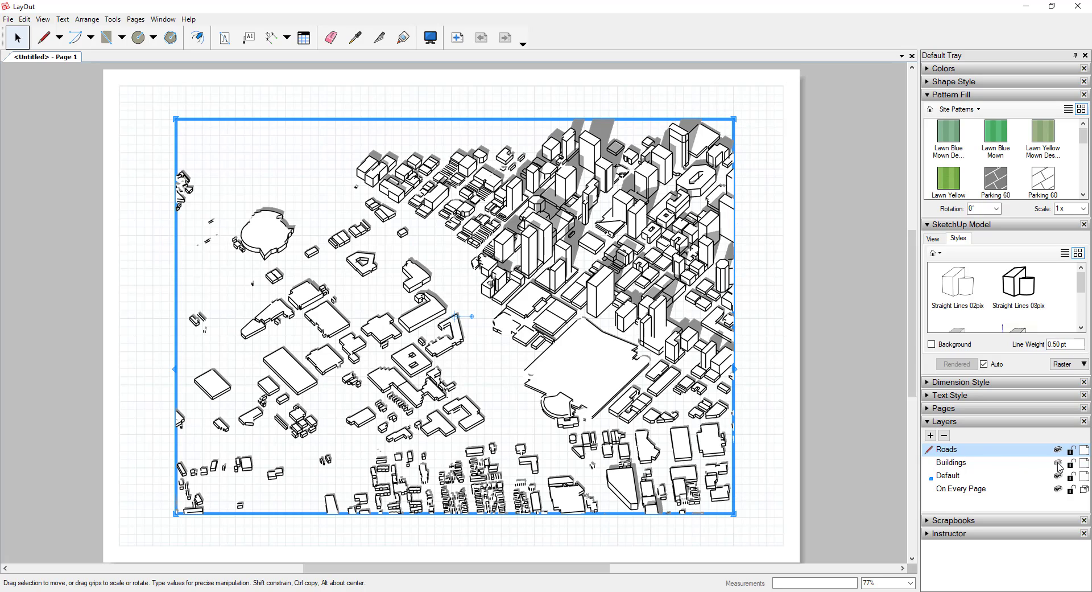
Step: Move the other model viewport onto the Roads layer
right_click(663, 171)
mouse_move(718, 225)
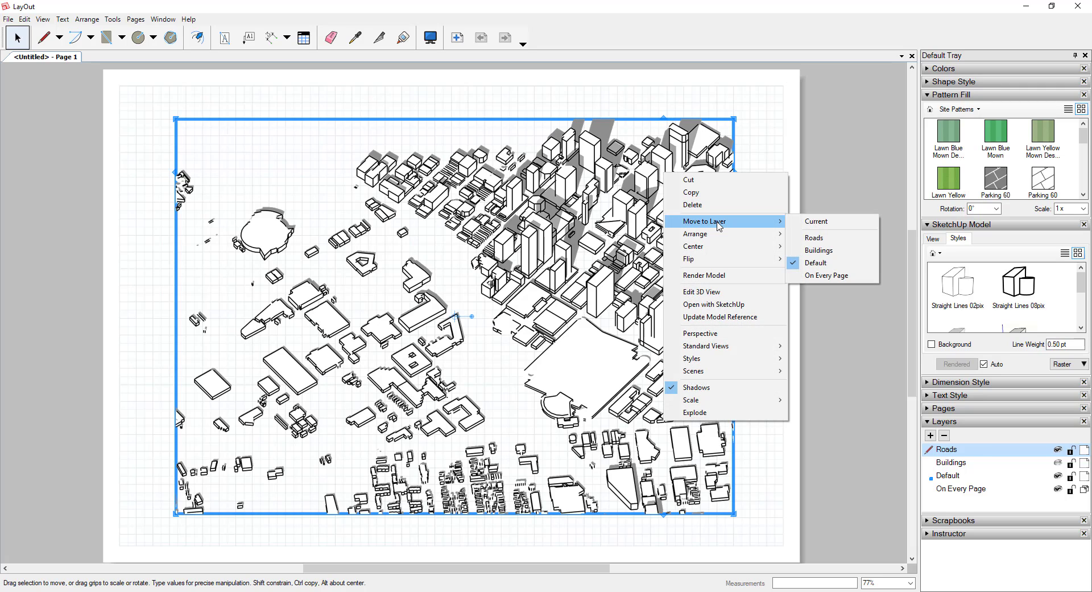
left_click(814, 237)
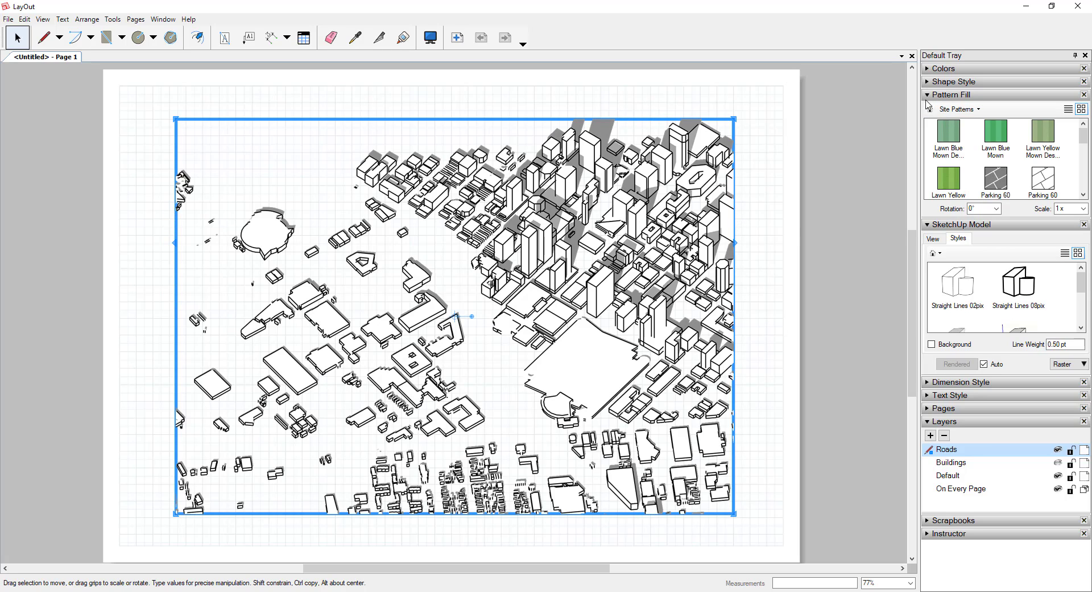
Step: Set the Roads-layer viewport to the Roads scene and make the Buildings layer visible again
left_click(928, 95)
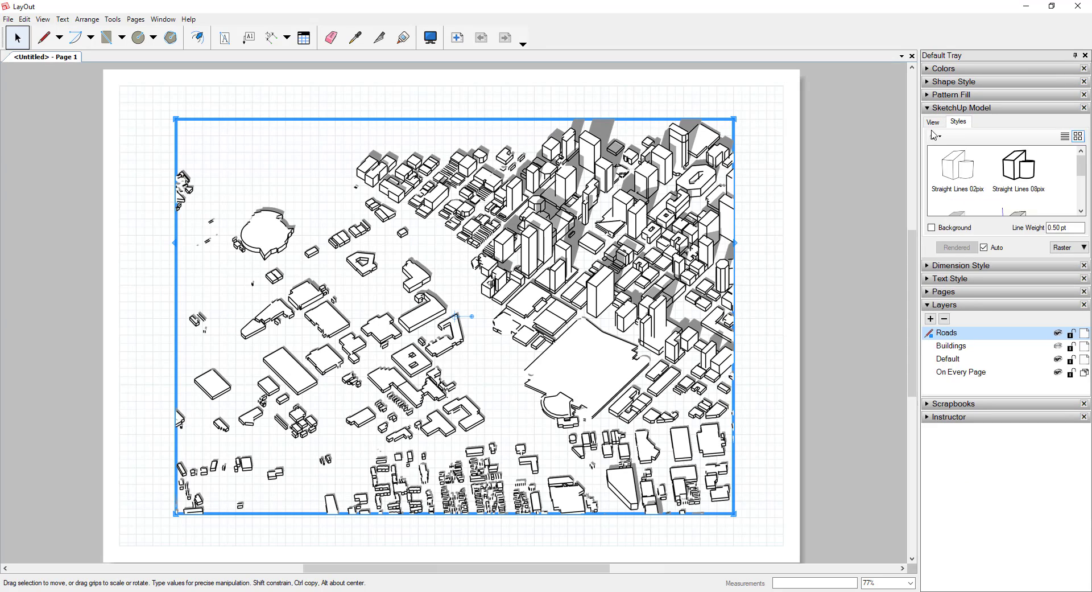
left_click(933, 123)
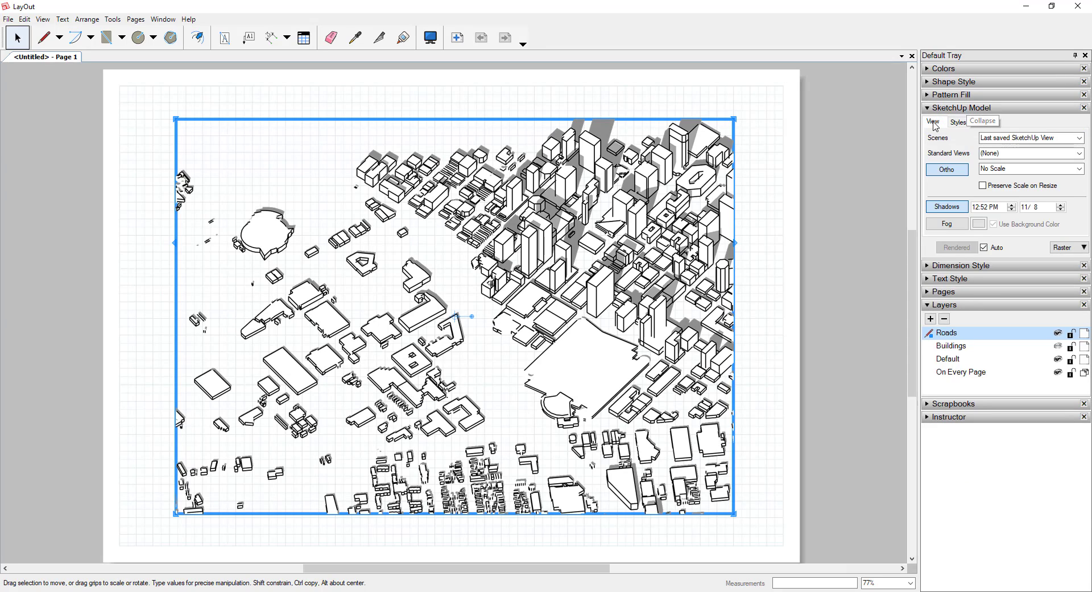
left_click(1079, 138)
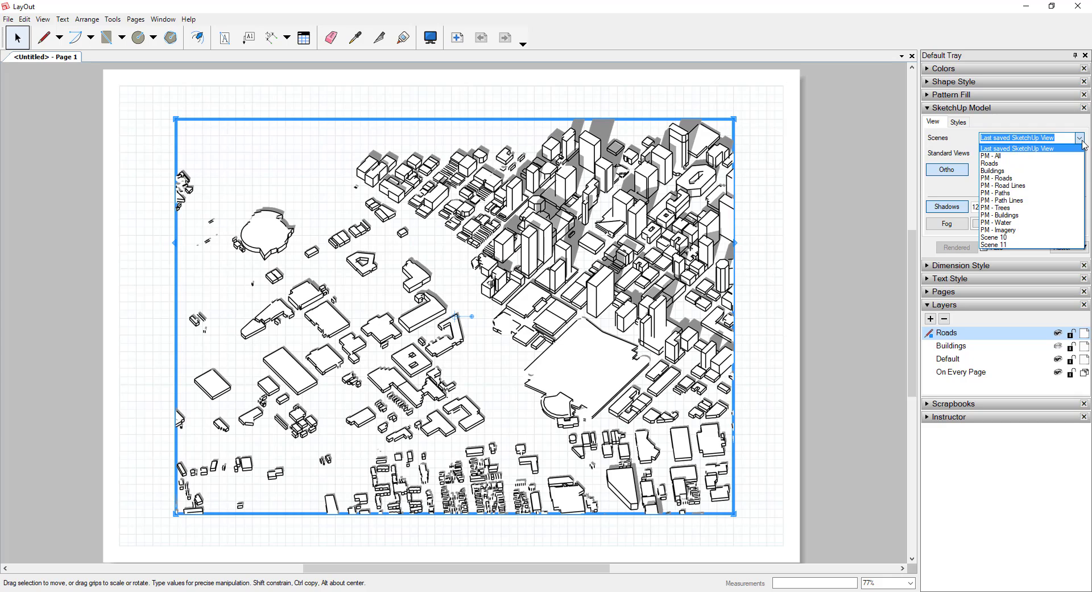
left_click(1005, 163)
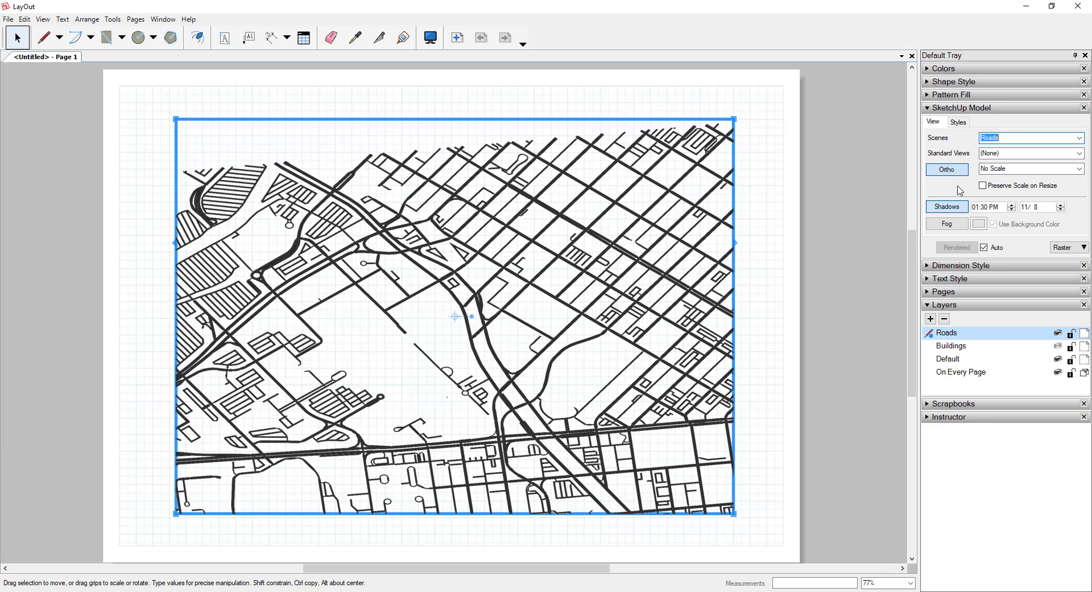
left_click(413, 308)
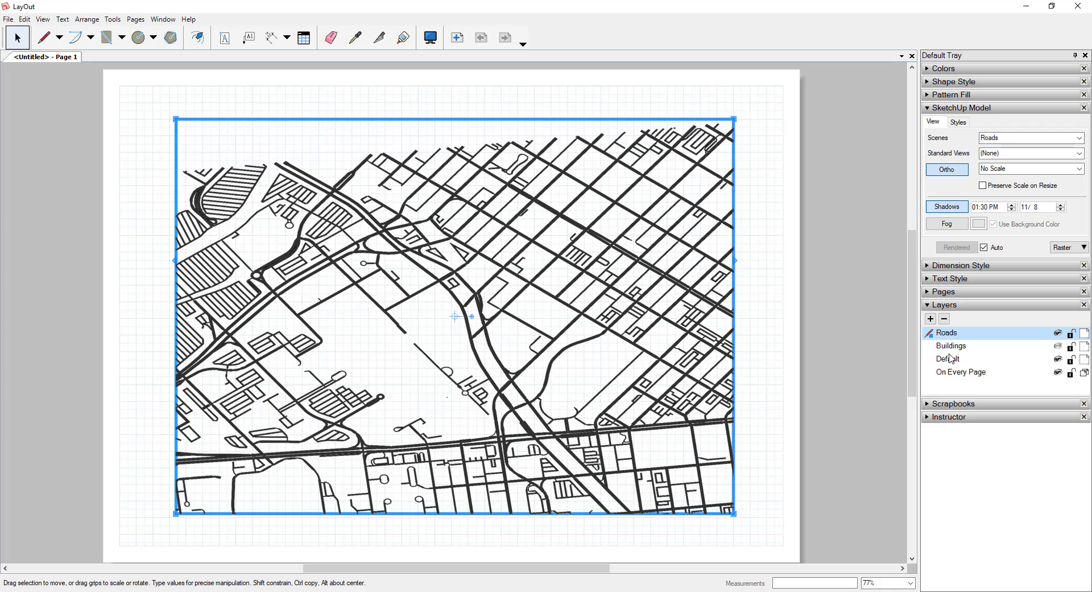
key("Escape")
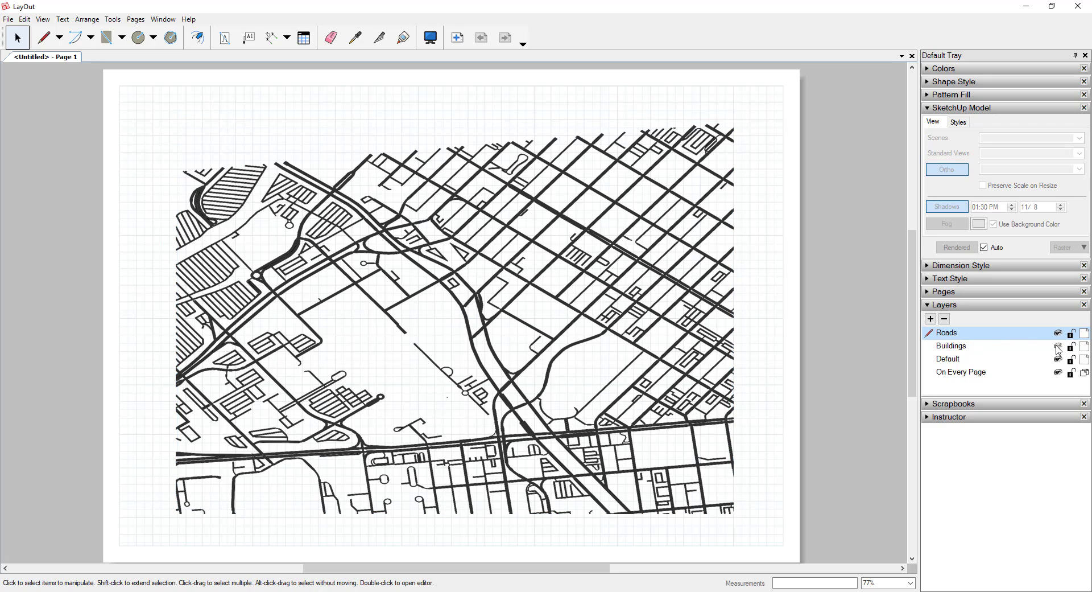
left_click(1058, 346)
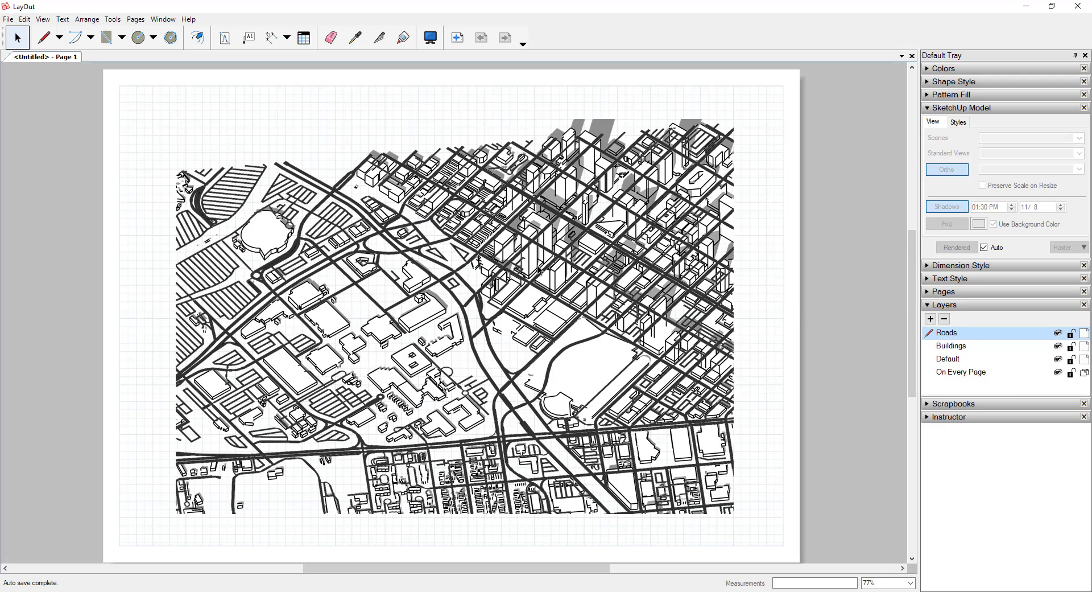
Step: Drag the Roads layer below Buildings so the massings draw over the roads
scroll(540, 269, "up", 5)
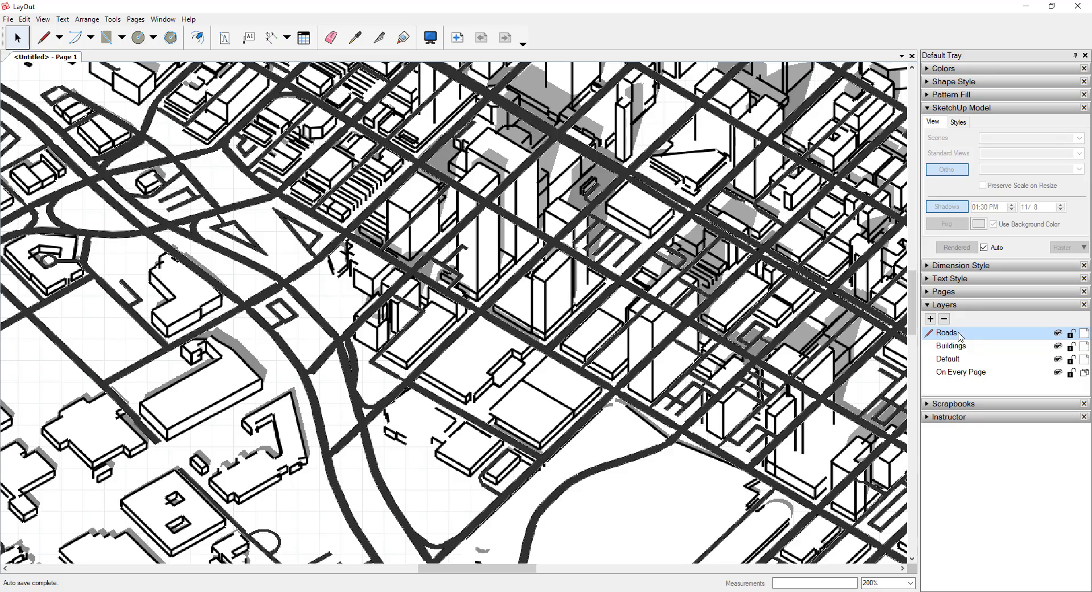
scroll(836, 339, "down", 5)
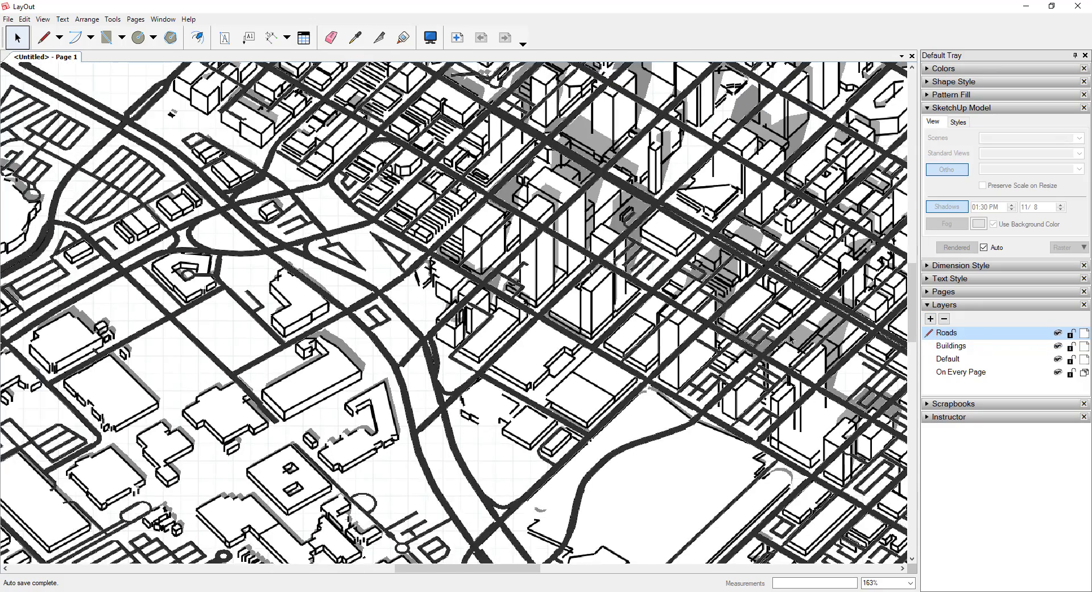
scroll(811, 362, "up", 1)
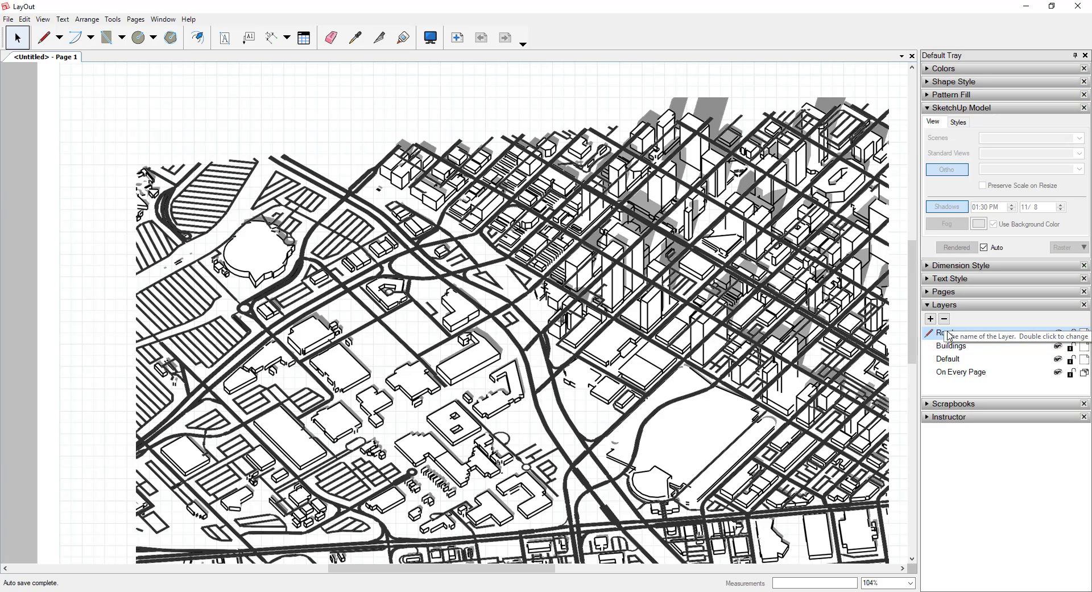
left_click_drag(946, 345, 945, 353)
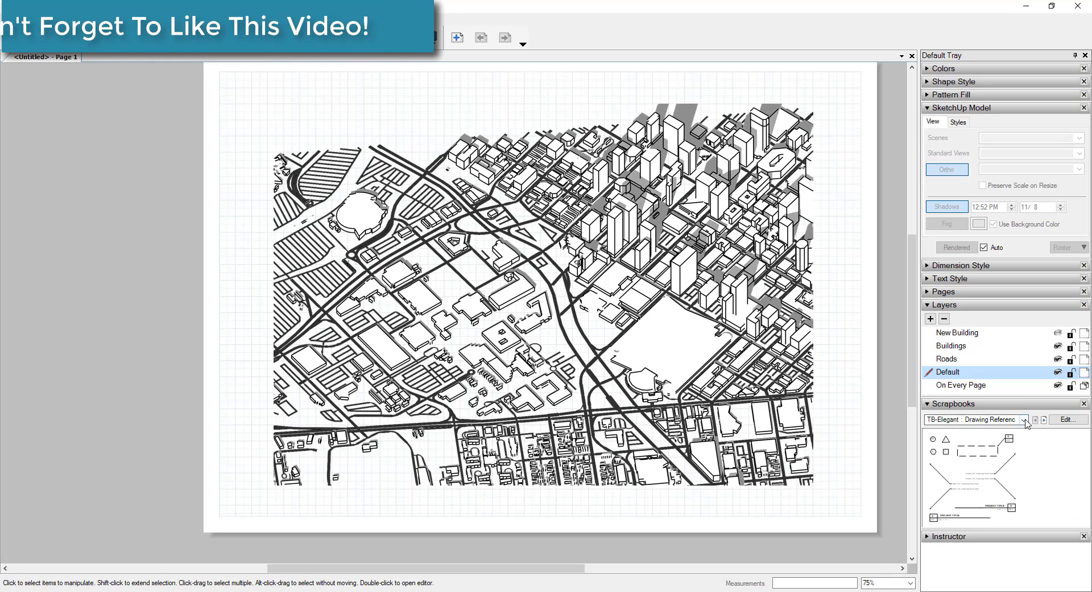
Step: Drag a drawing title from the TB-Contemporary scrapbook onto the page's lower right
left_click(1024, 419)
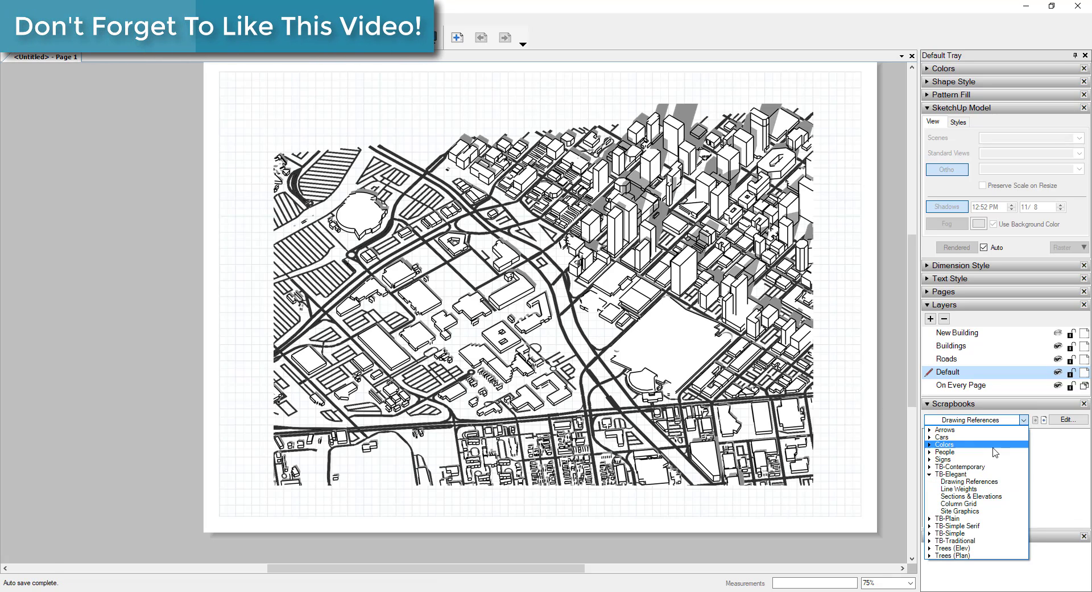
left_click(931, 467)
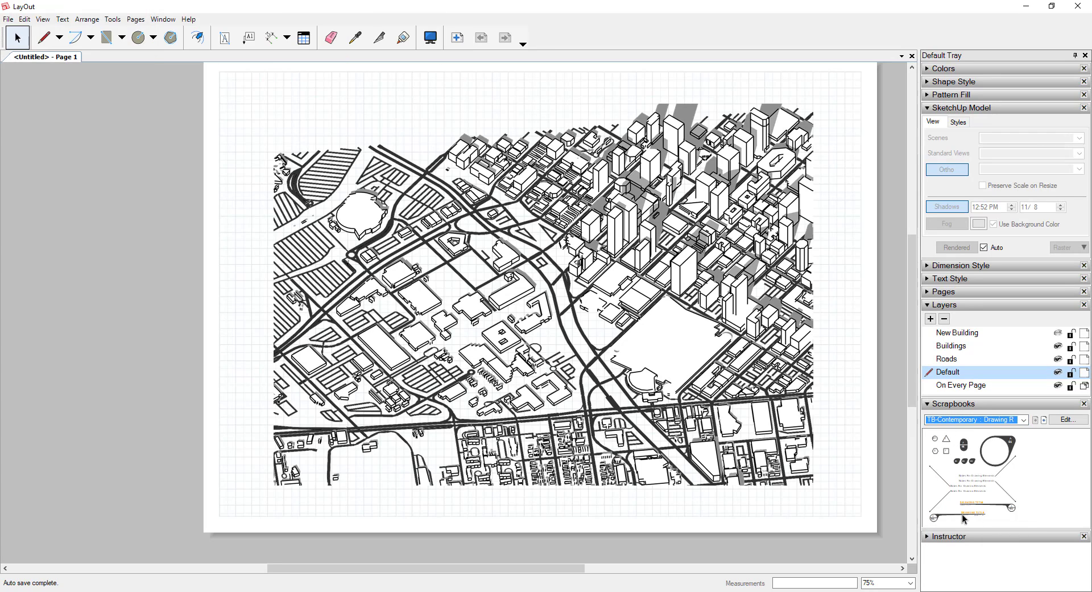
mouse_move(971, 513)
left_mouse_down()
mouse_move(700, 528)
mouse_move(314, 515)
mouse_move(812, 512)
mouse_move(777, 505)
left_mouse_up()
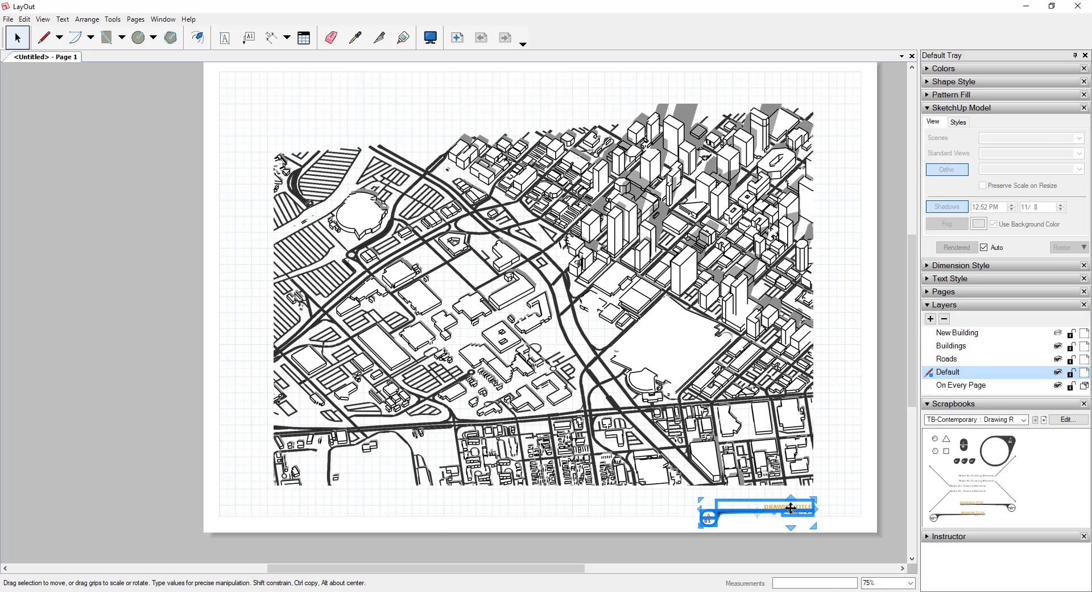
Step: Change the drawing title text to 'Downtown Denver Context'
scroll(778, 505, "up", 5)
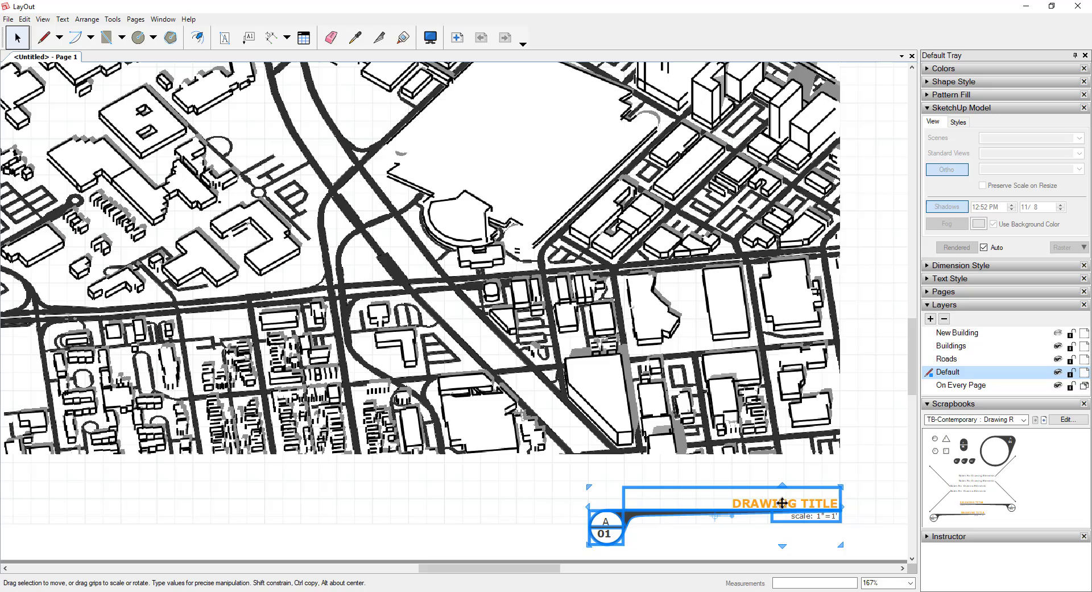
double_click(783, 503)
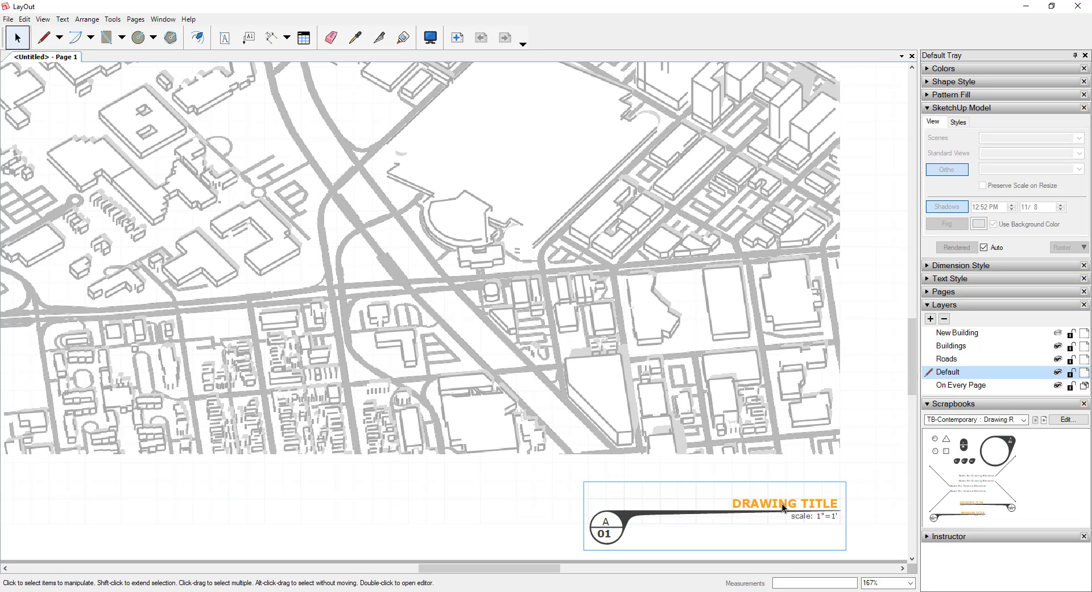
double_click(783, 503)
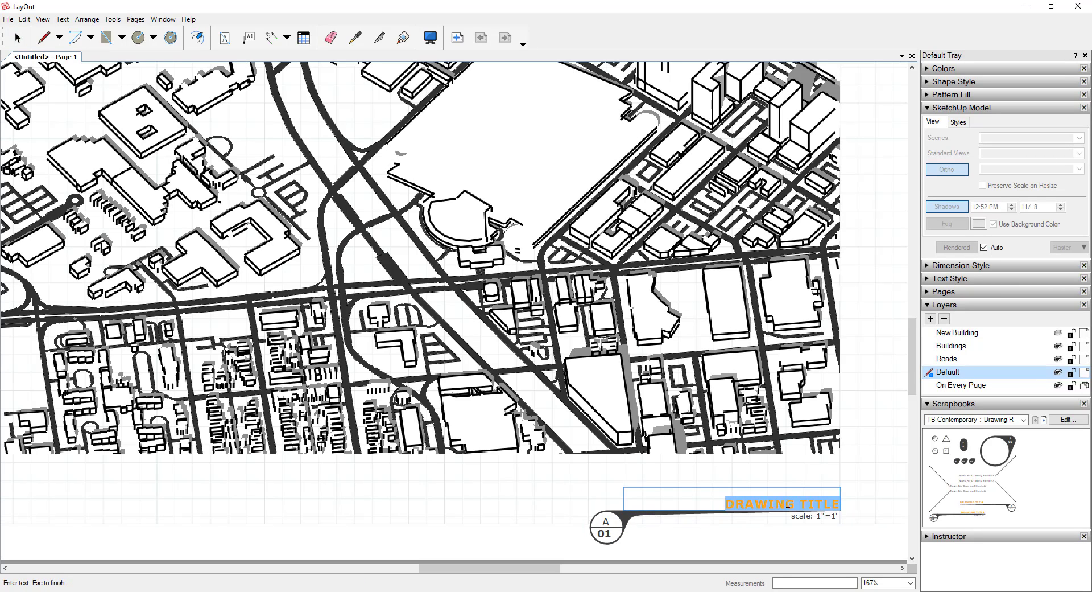
type("Downtown")
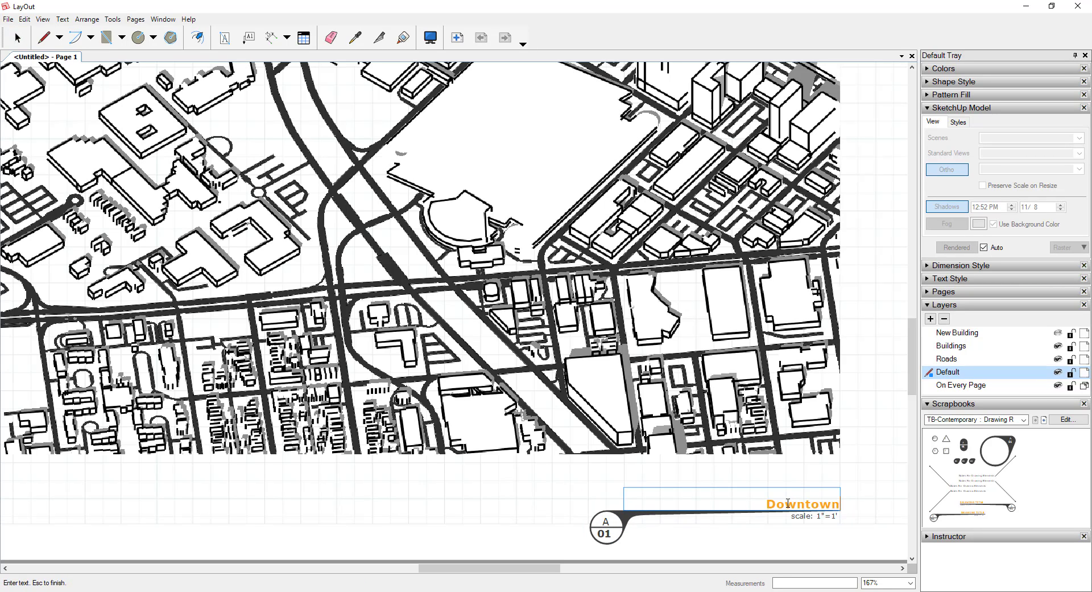
type(" Denver")
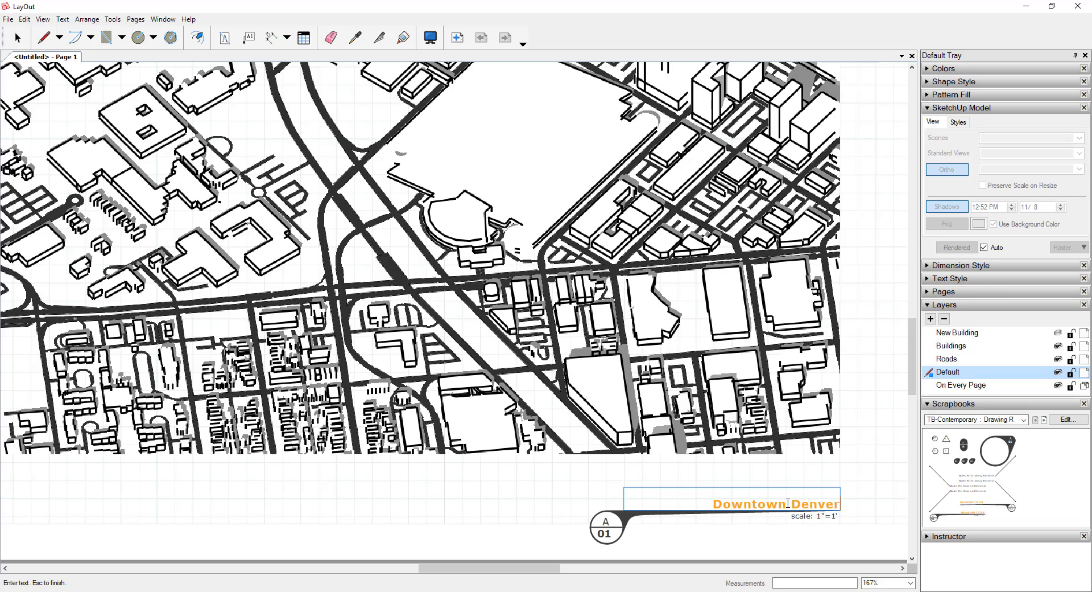
type(" Building")
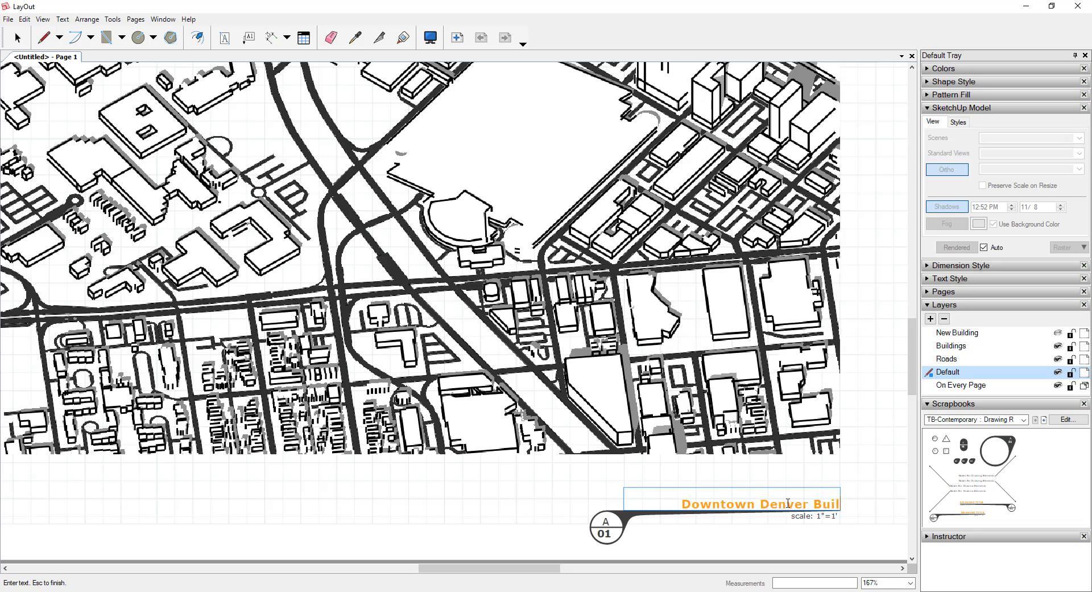
key("BackSpace")
key("BackSpace")
key("BackSpace")
key("BackSpace")
key("BackSpace")
key("BackSpace")
key("BackSpace")
key("BackSpace")
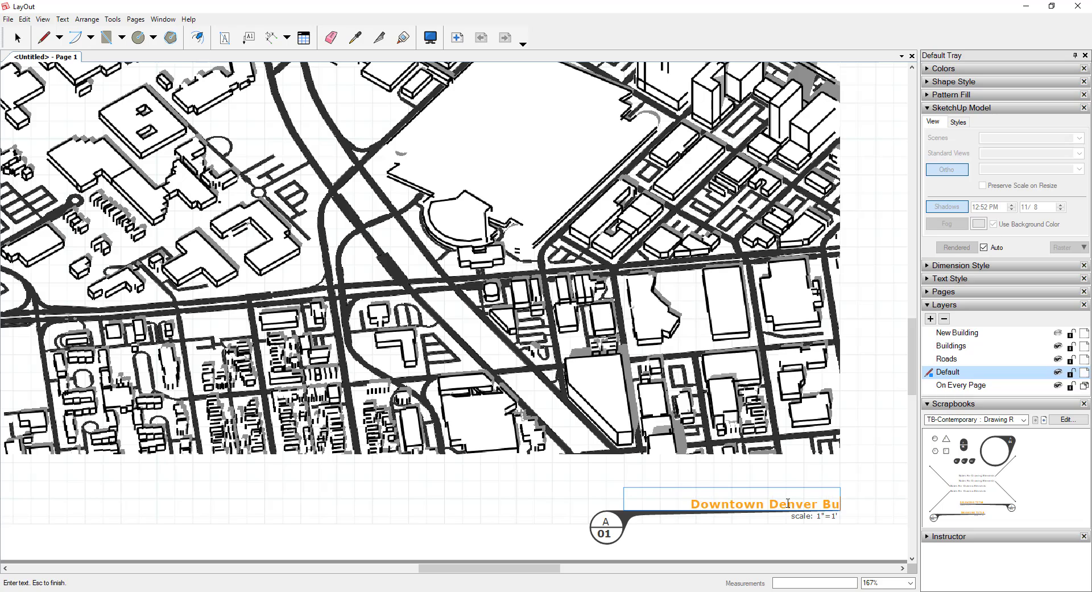
type("Context")
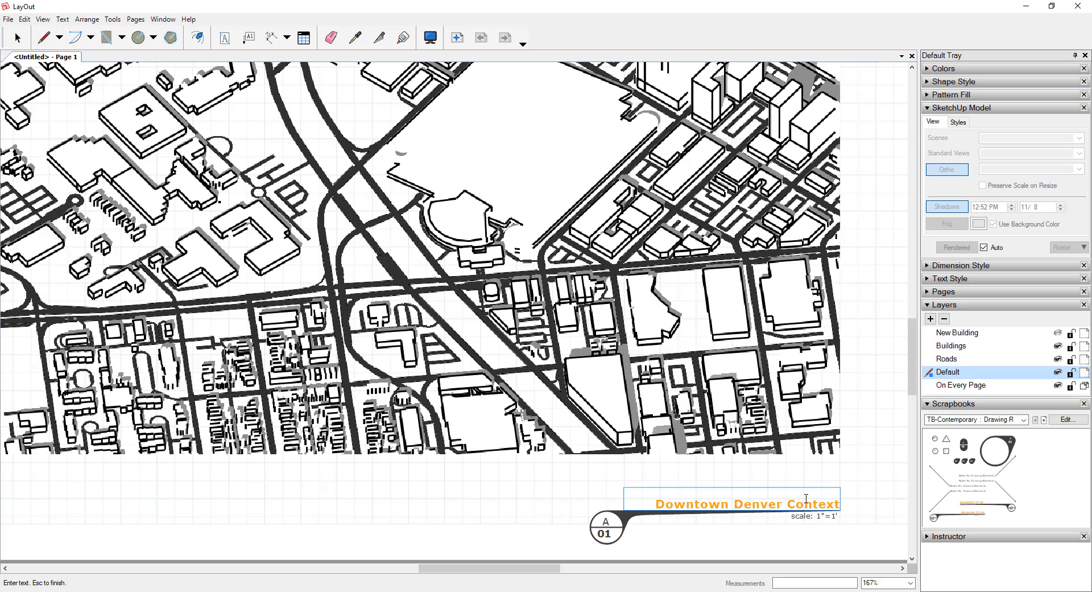
key("Escape")
scroll(874, 399, "down", 2)
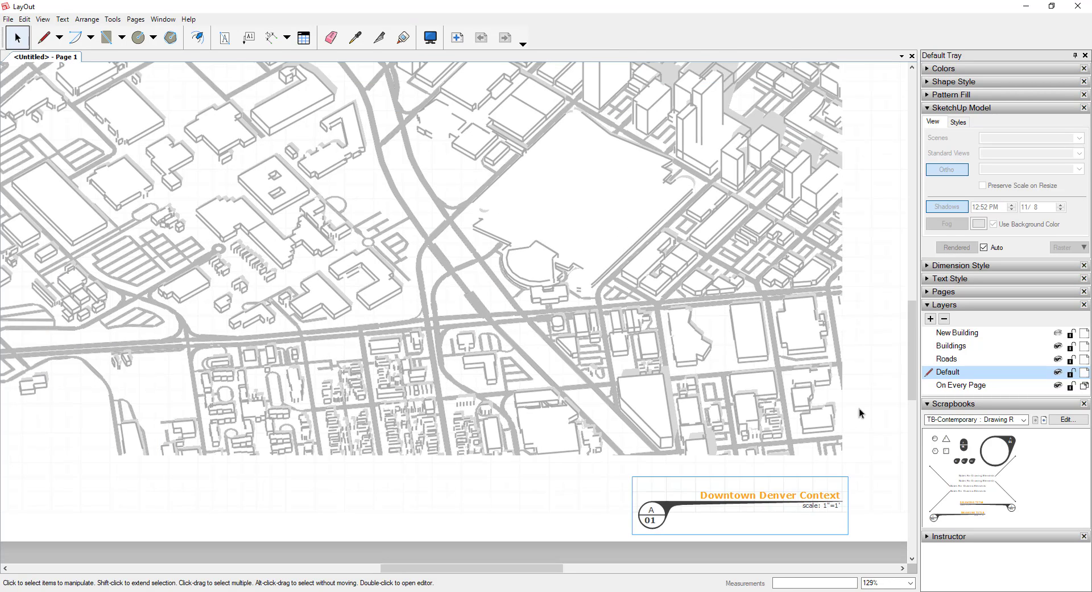
scroll(870, 405, "down", 3)
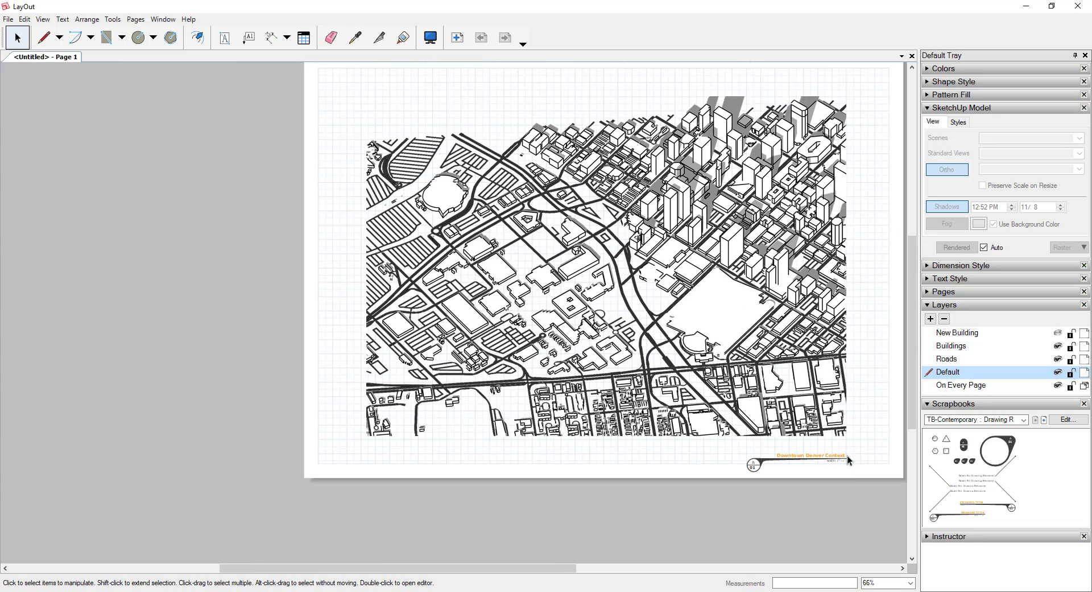